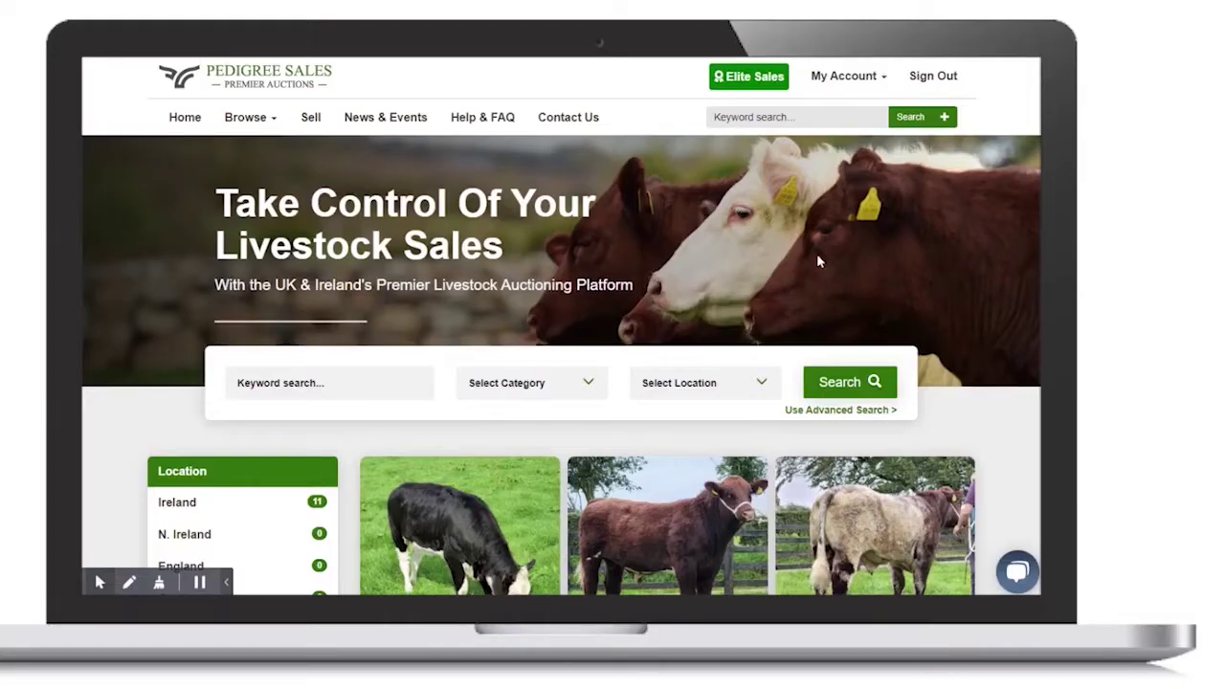
- Open the My Account dropdown to show the listing and bidding options
left_click(311, 118)
left_click(847, 76)
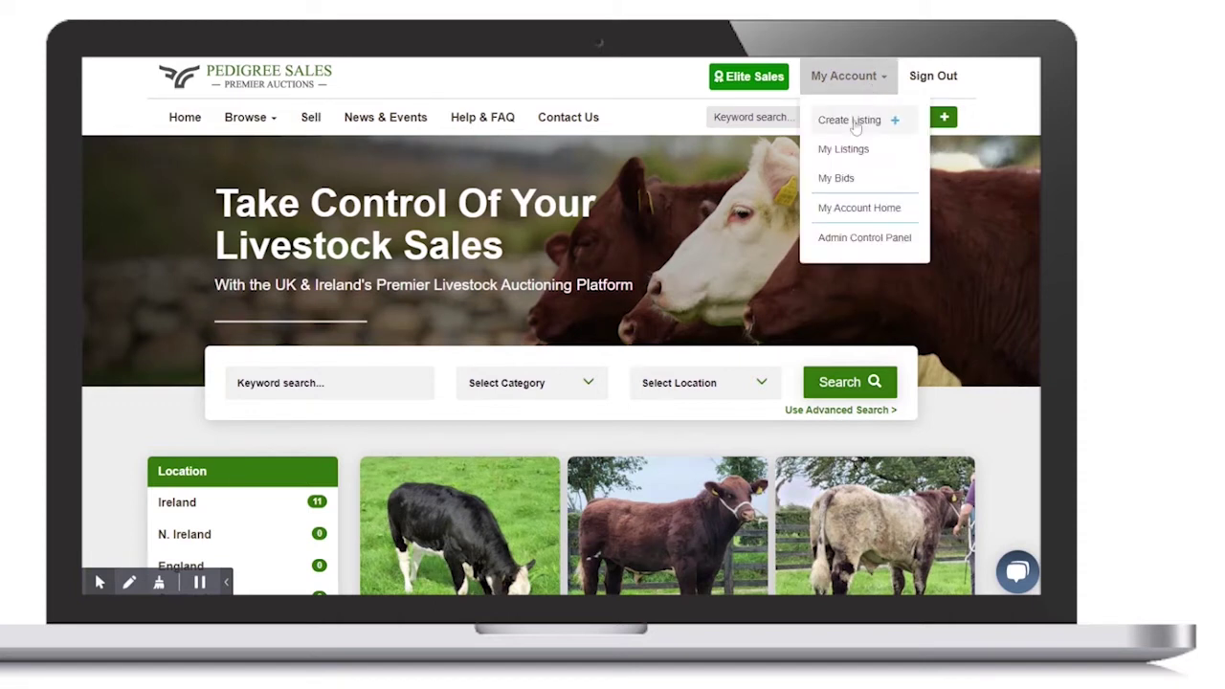
- Start a new listing categorised Beef Cattle > Angus > Cow > In Calf
left_click(855, 122)
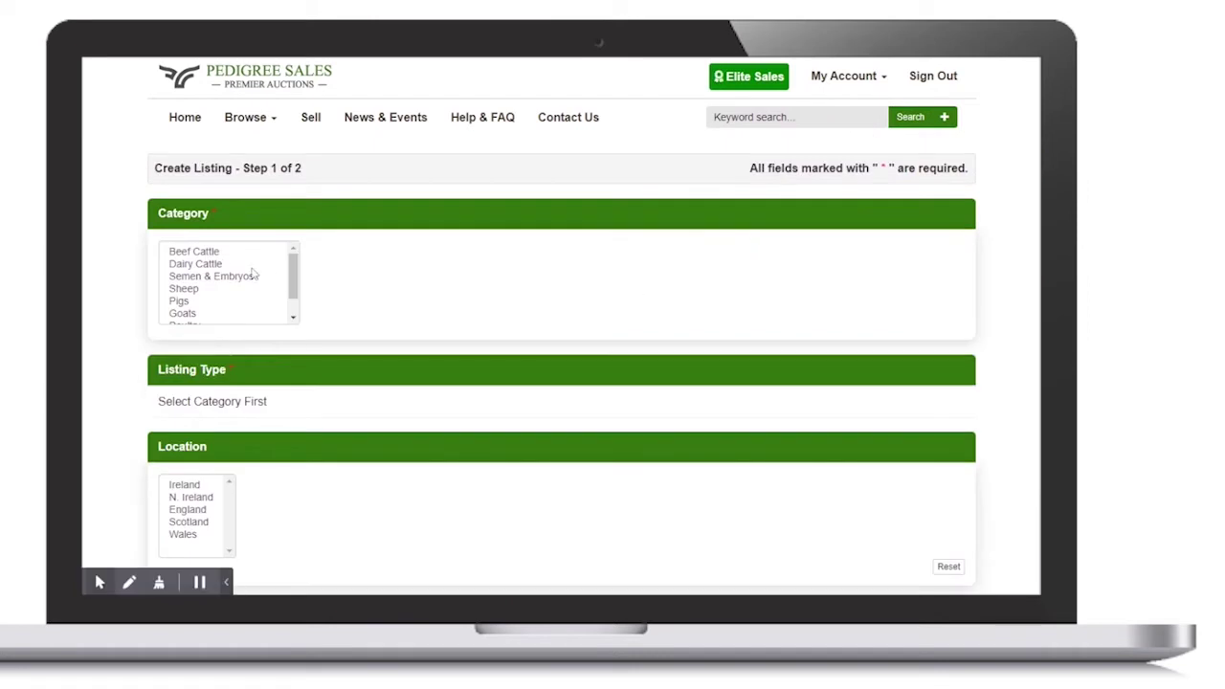
left_click(212, 254)
left_click(327, 263)
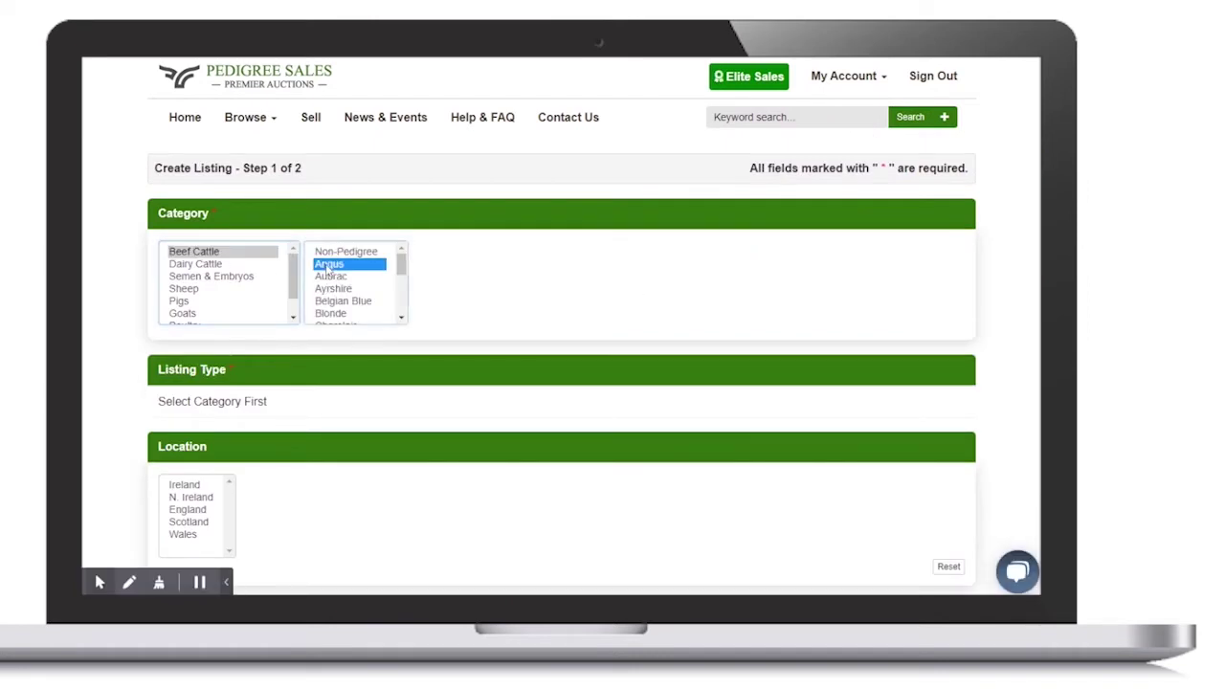
left_click(433, 265)
left_click(528, 266)
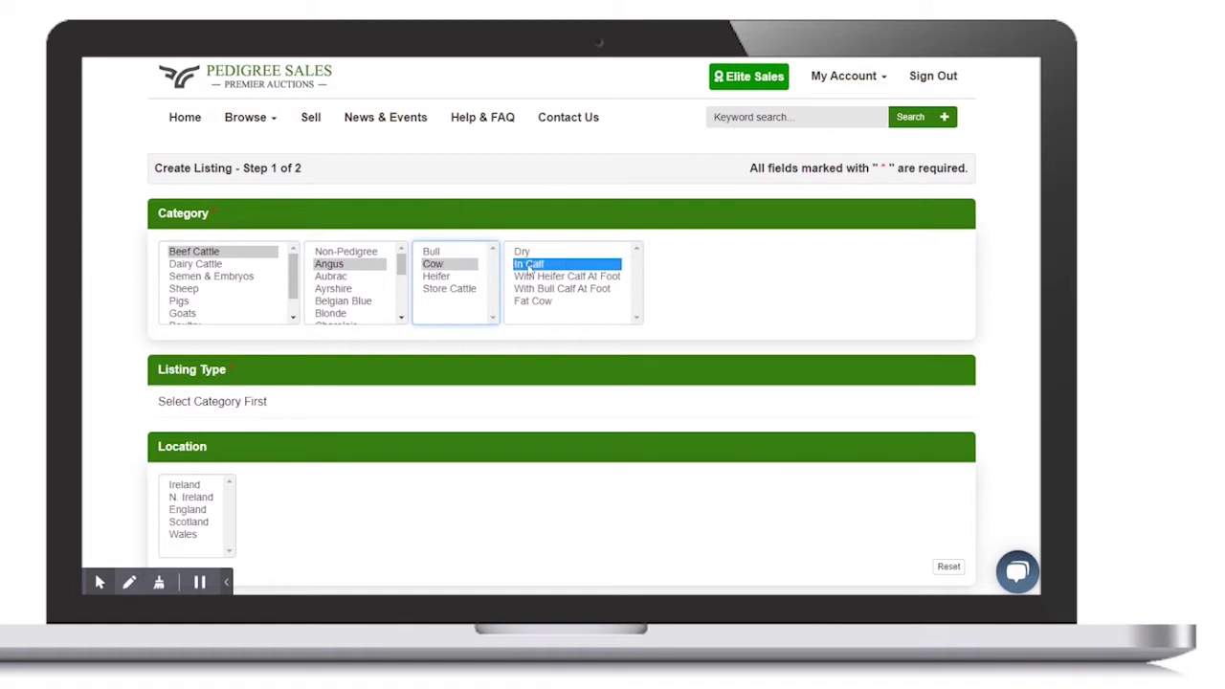
- Set the listing location to Galway, Connacht, Ireland and keep Euro as currency
scroll(486, 335, "down", 3)
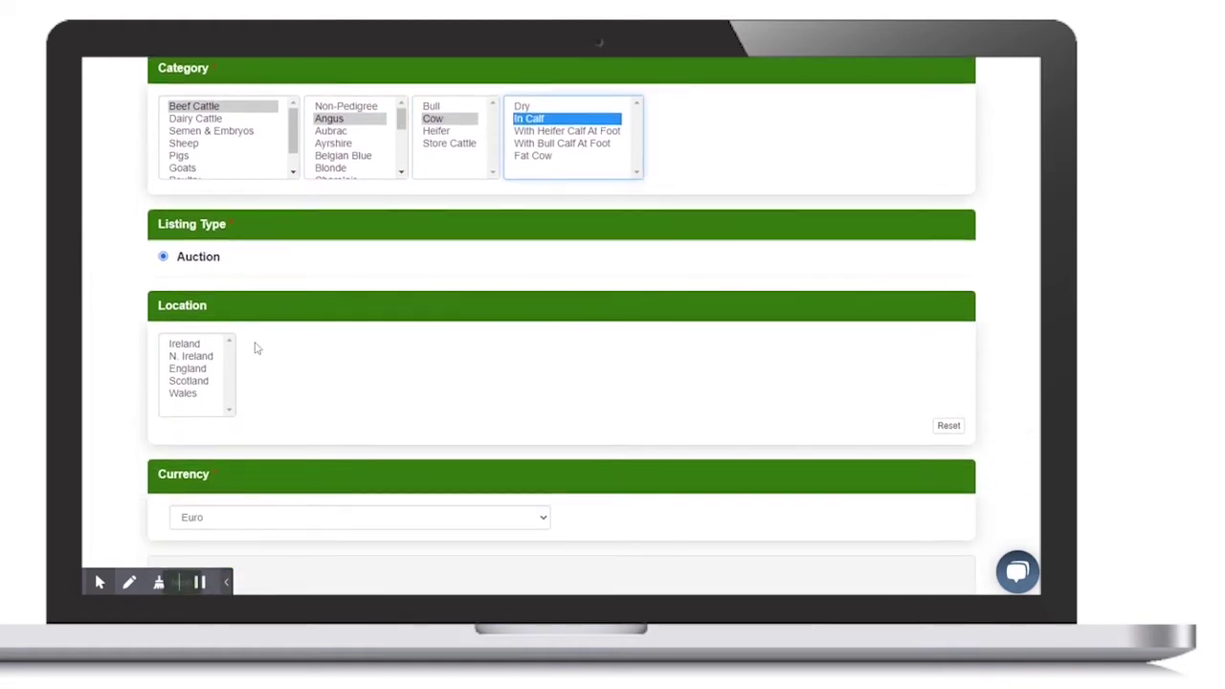
left_click(187, 345)
left_click(191, 356)
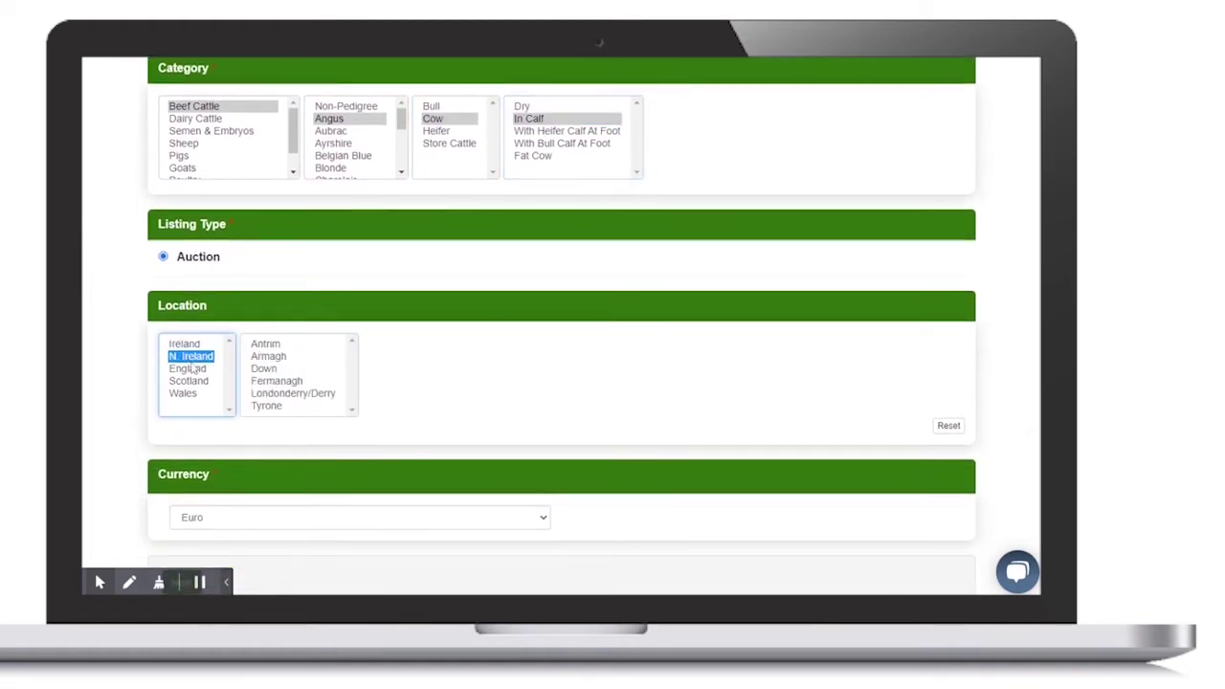
left_click(190, 380)
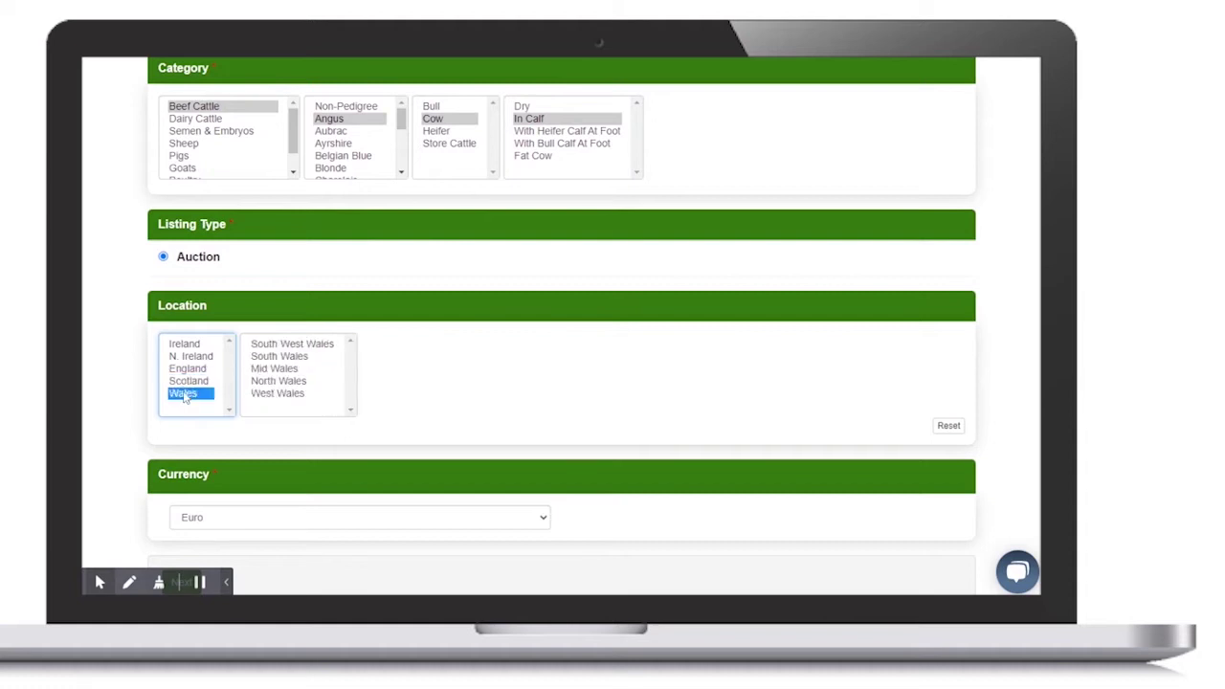
left_click(188, 347)
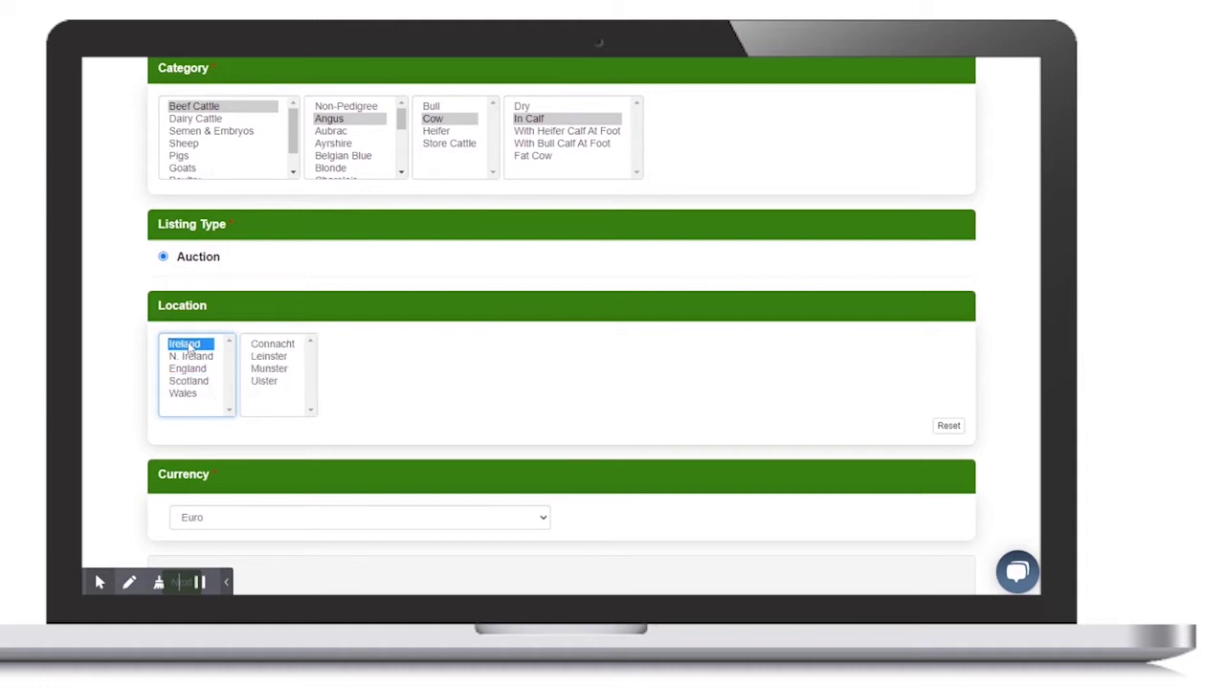
left_click(272, 347)
left_click(352, 345)
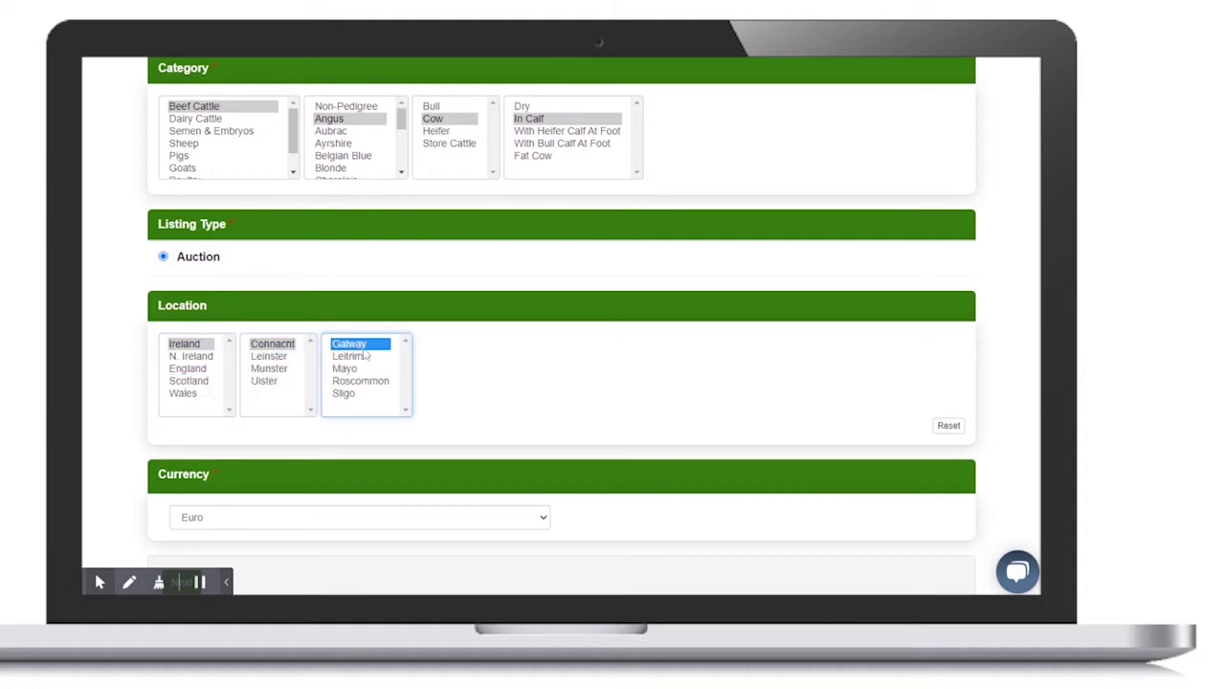
scroll(509, 329, "down", 3)
left_click(504, 308)
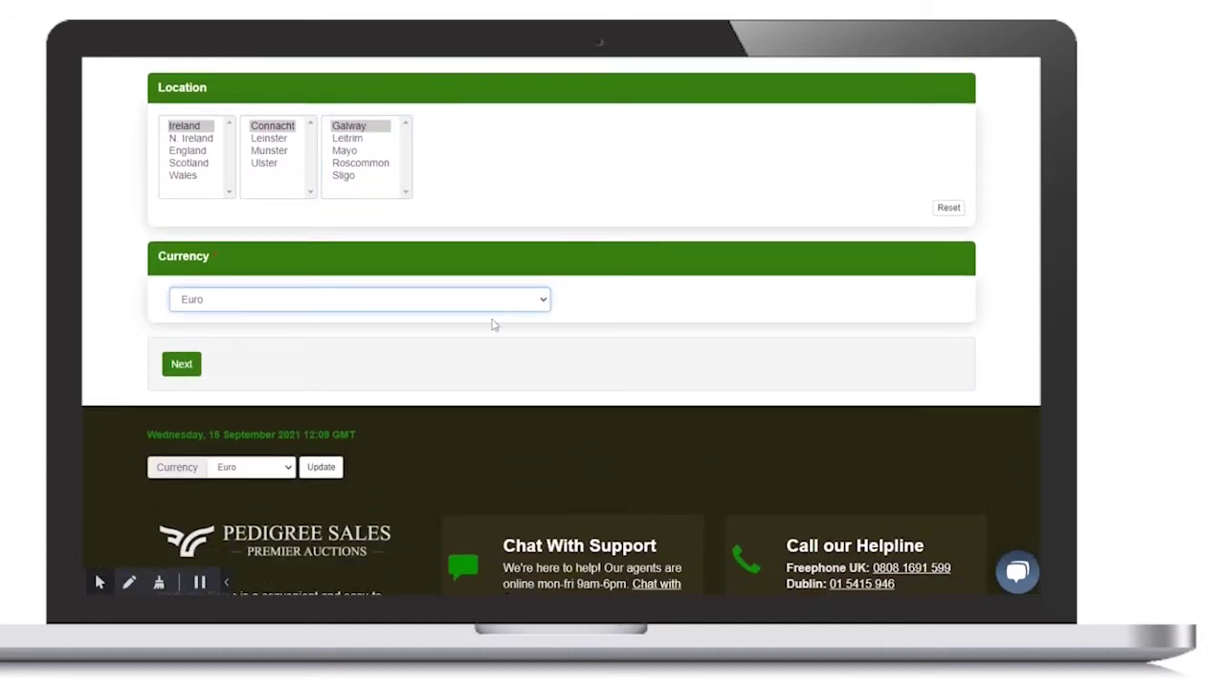
- On step two, title the listing 'Angus Cow For Sale' with description 'Enter your description here!'
left_click(191, 369)
type("Angus")
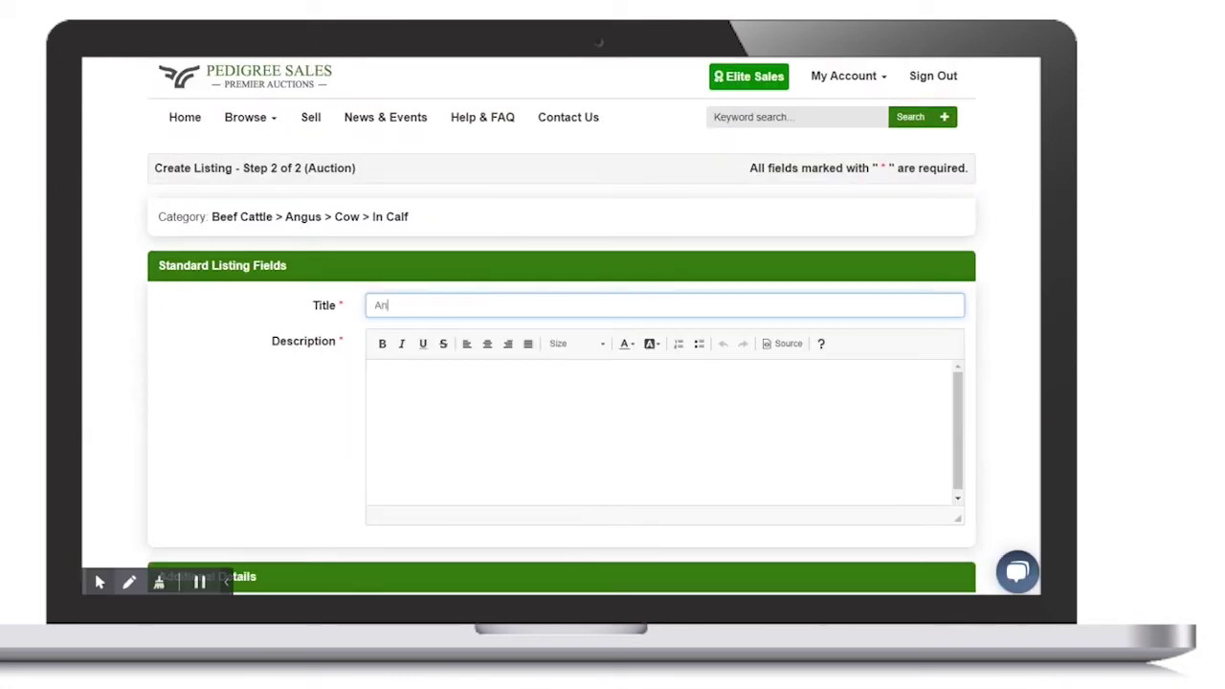
type(" Cow For Sale")
key("Tab")
type("Ente")
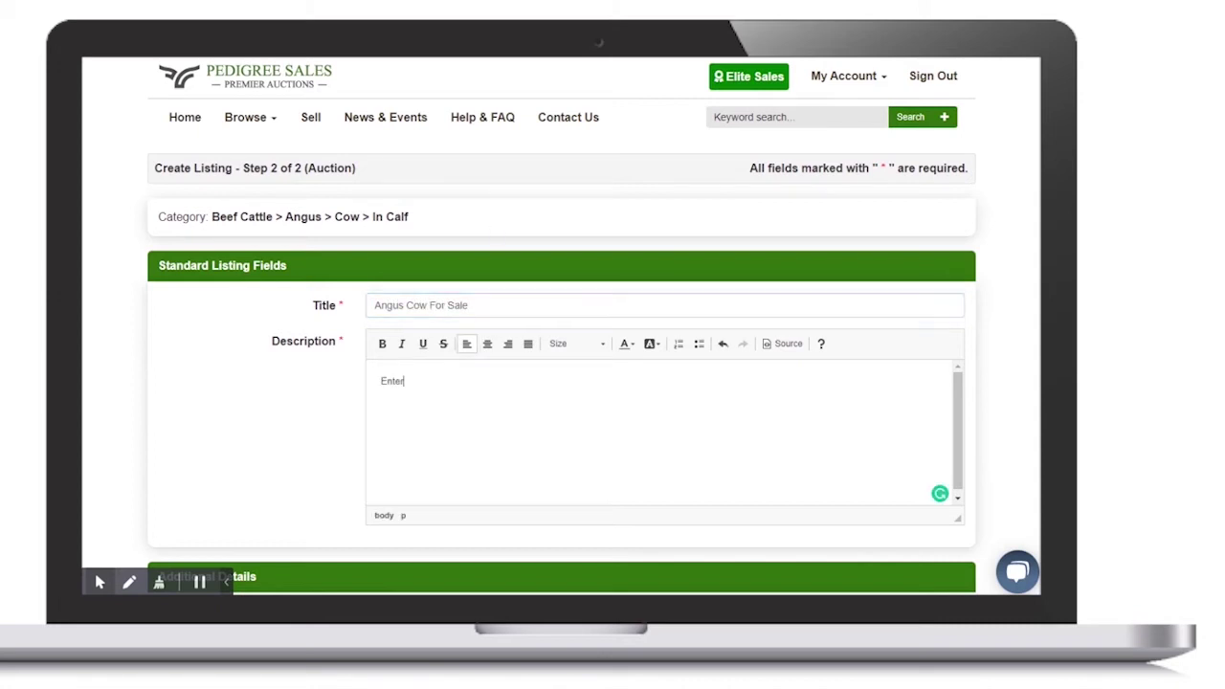
type("r your description here!")
scroll(352, 418, "down", 3)
- Set the cow's date of birth to 05/05/2020 in the calendar
scroll(352, 418, "down", 1)
key("Tab")
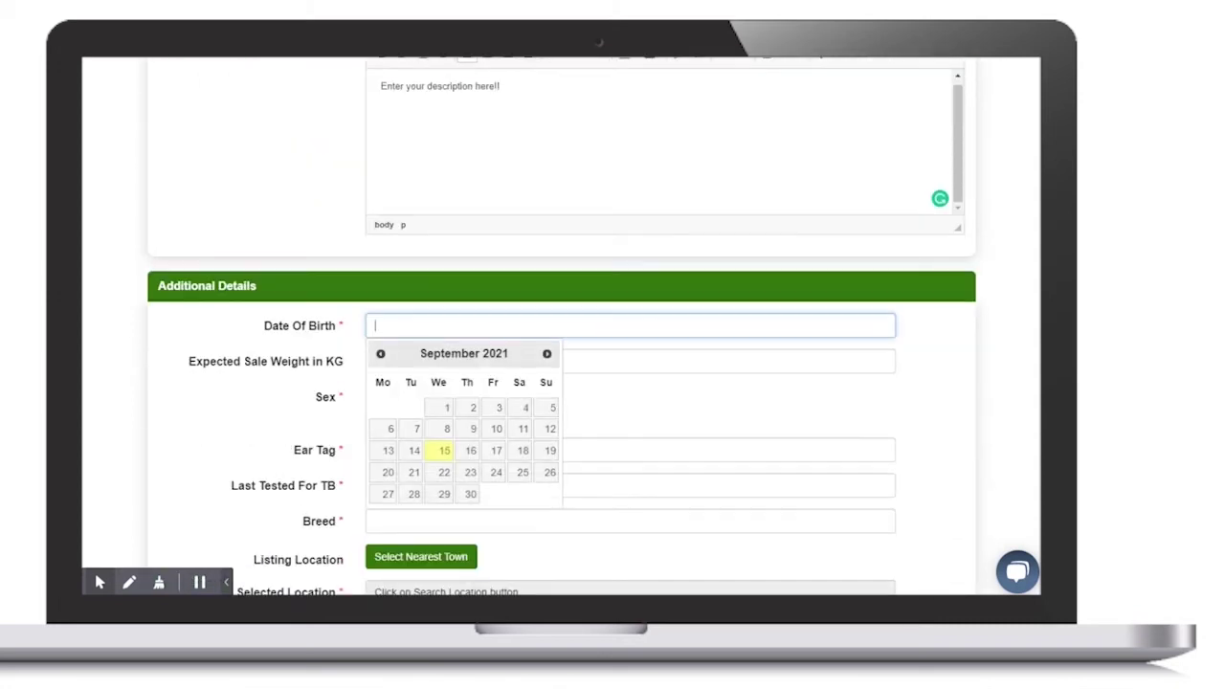
left_click(380, 354)
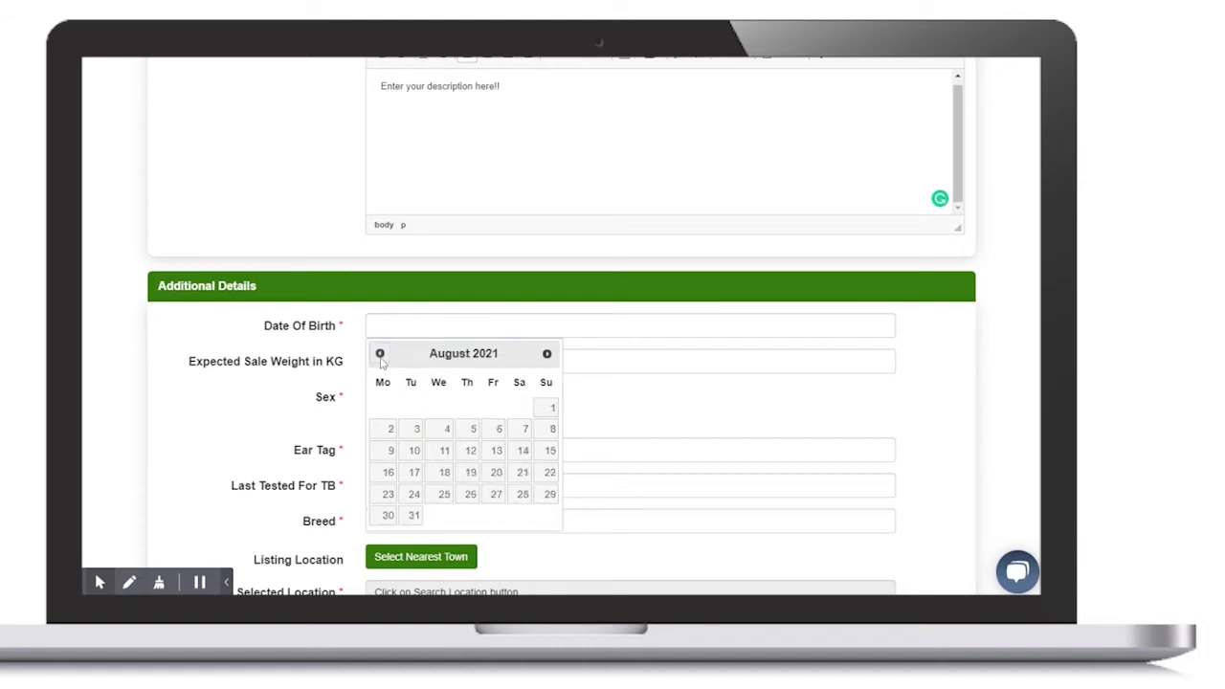
triple_click(380, 354)
triple_click(379, 354)
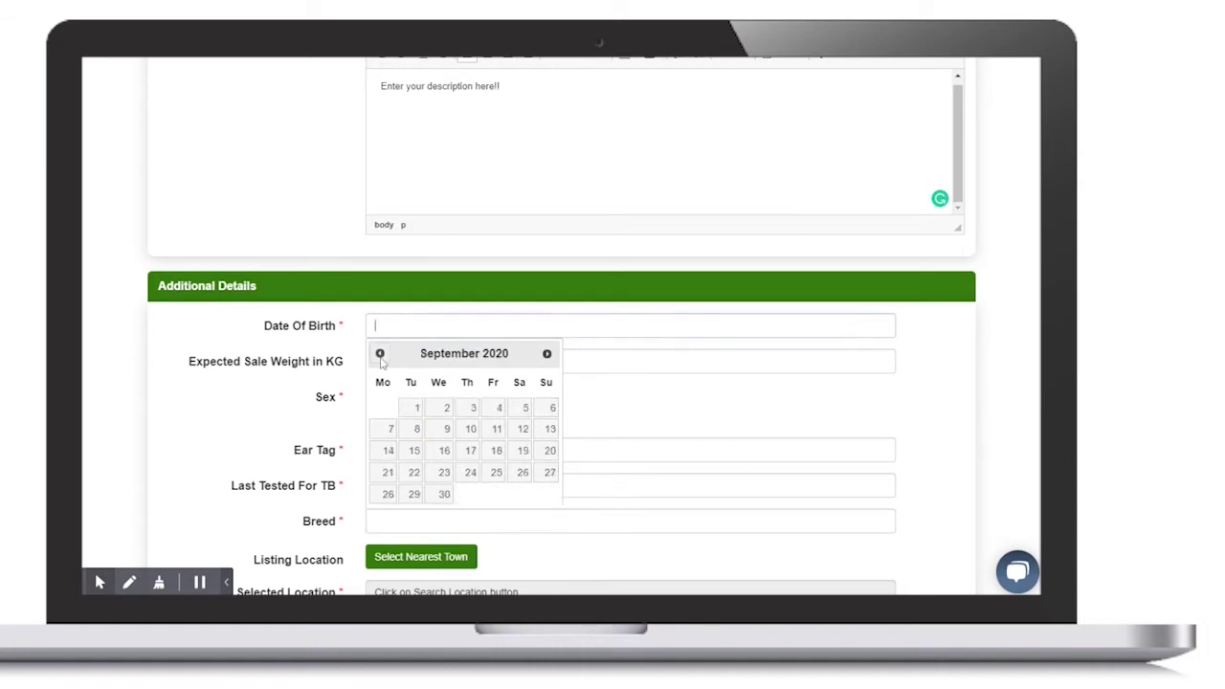
double_click(379, 354)
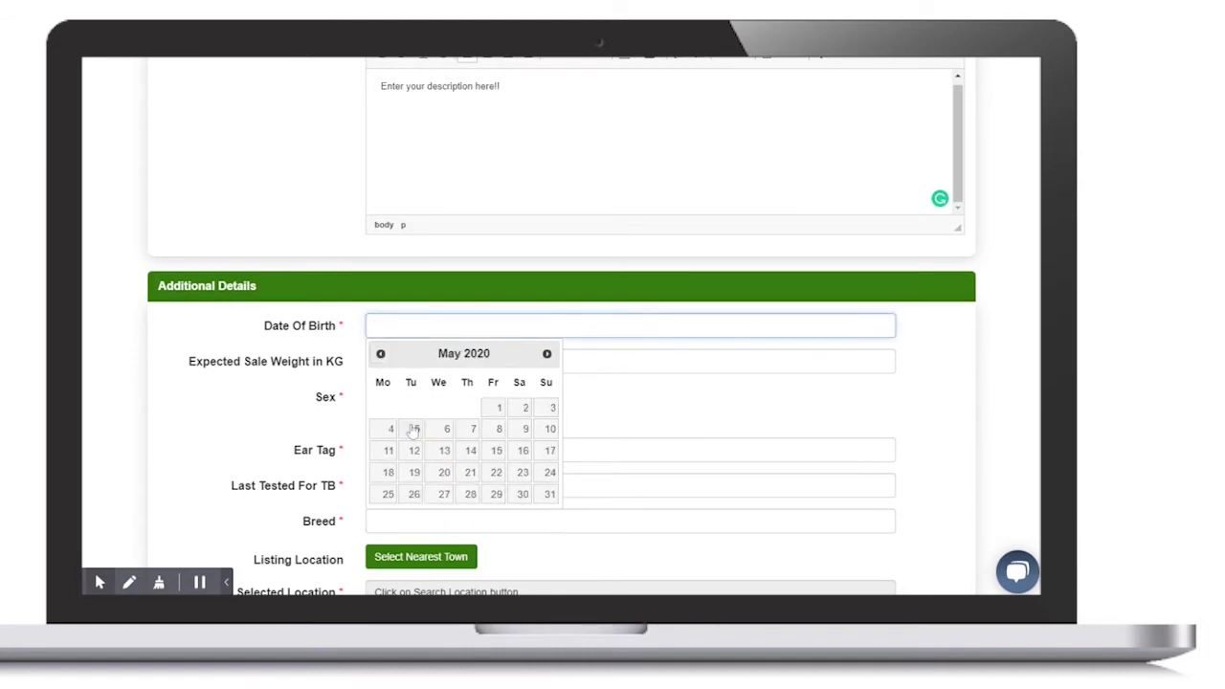
left_click(413, 429)
- Enter weight 515 kg, female, ear tag, TB test date 04/06/2021 and breed ANGUS
key("Tab")
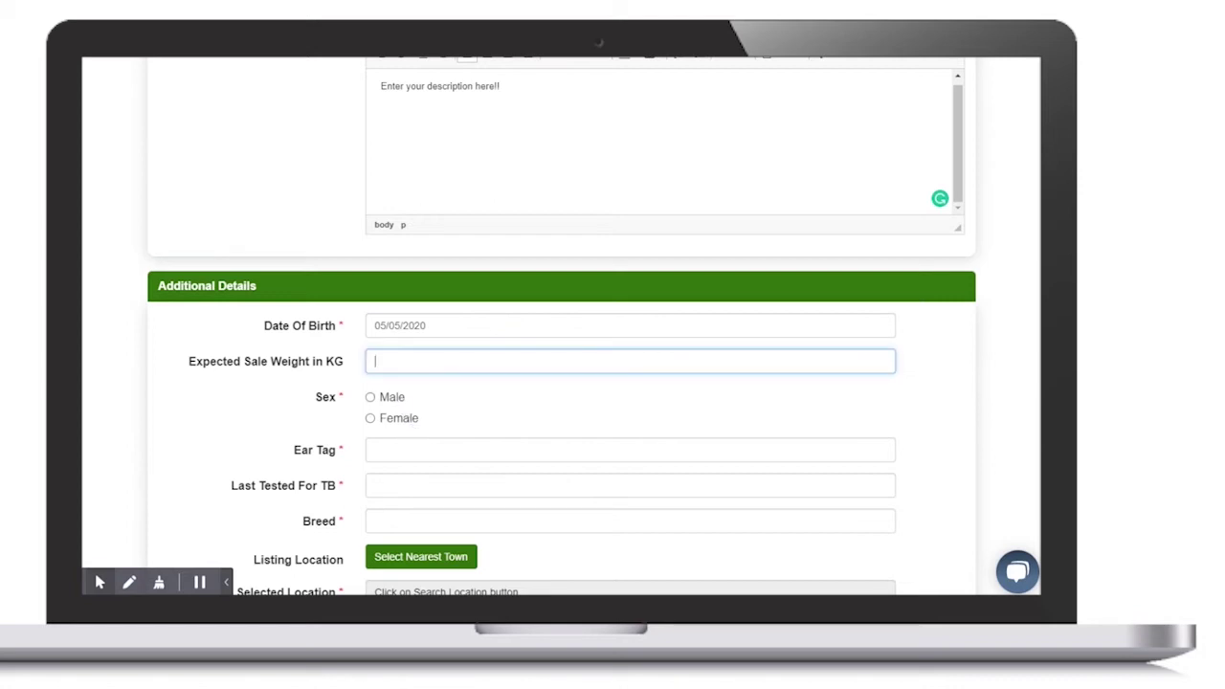
type("515")
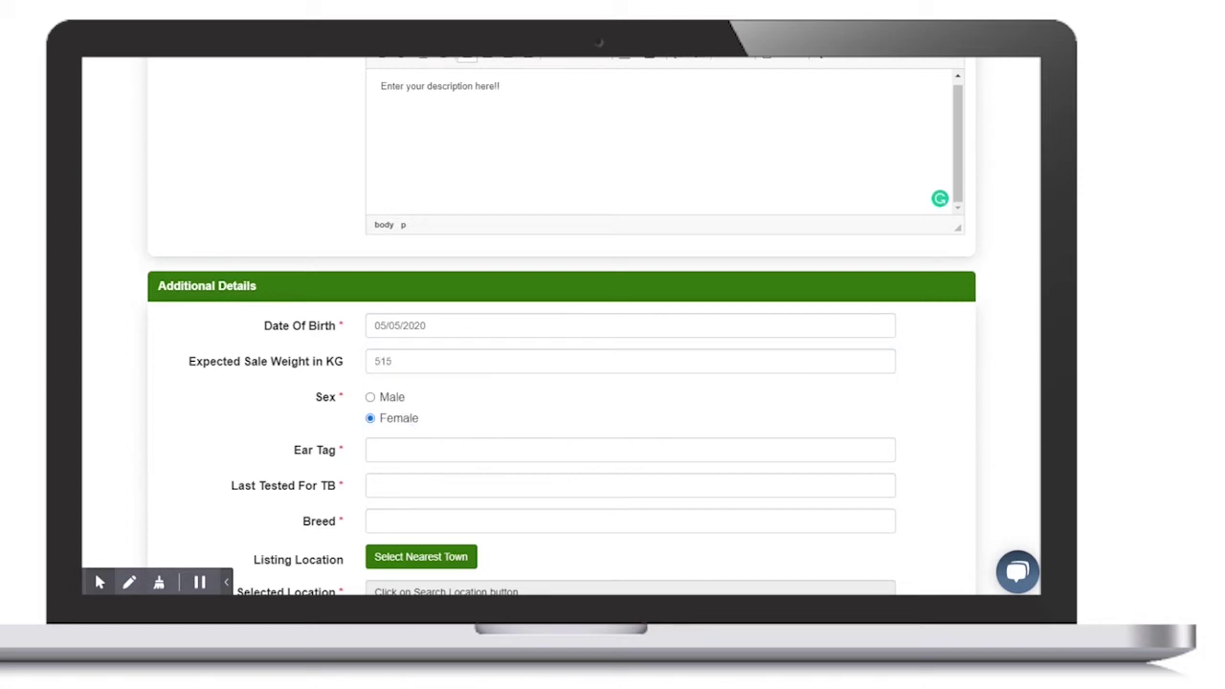
type("000000000")
type("04/06/2021")
key("Tab")
type("ANGUS")
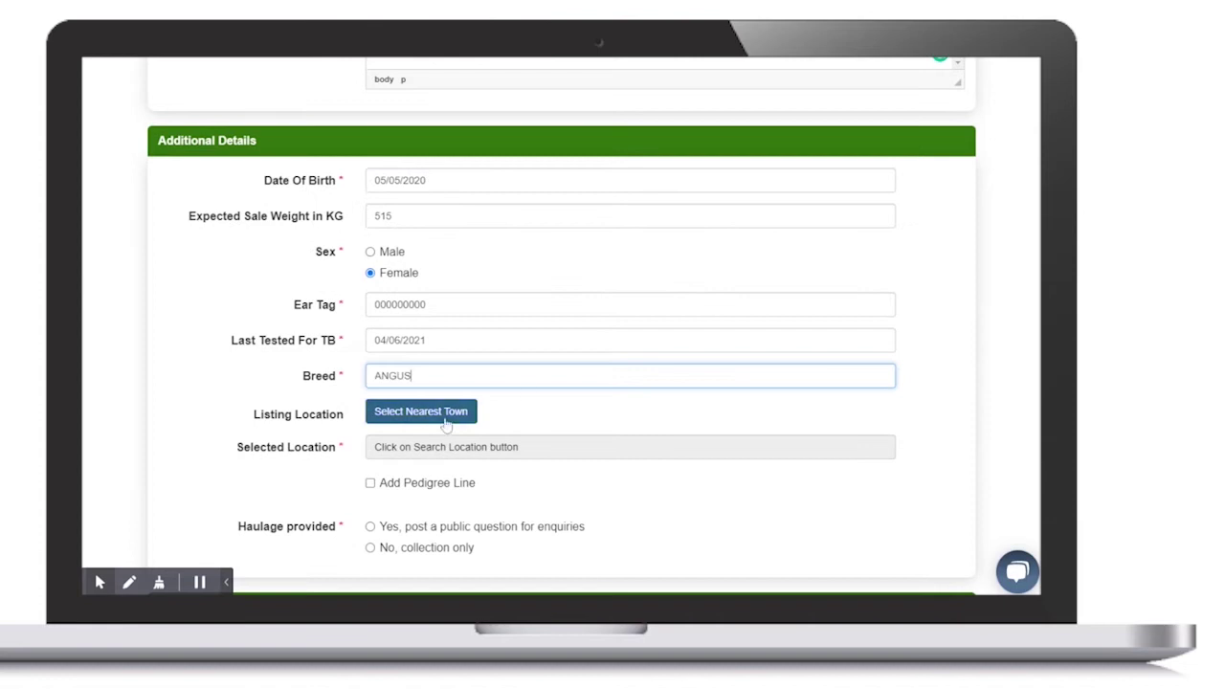
- Set the nearest town to Galway
left_click(443, 419)
type("galway")
left_click(382, 221)
left_click(719, 521)
scroll(449, 392, "down", 3)
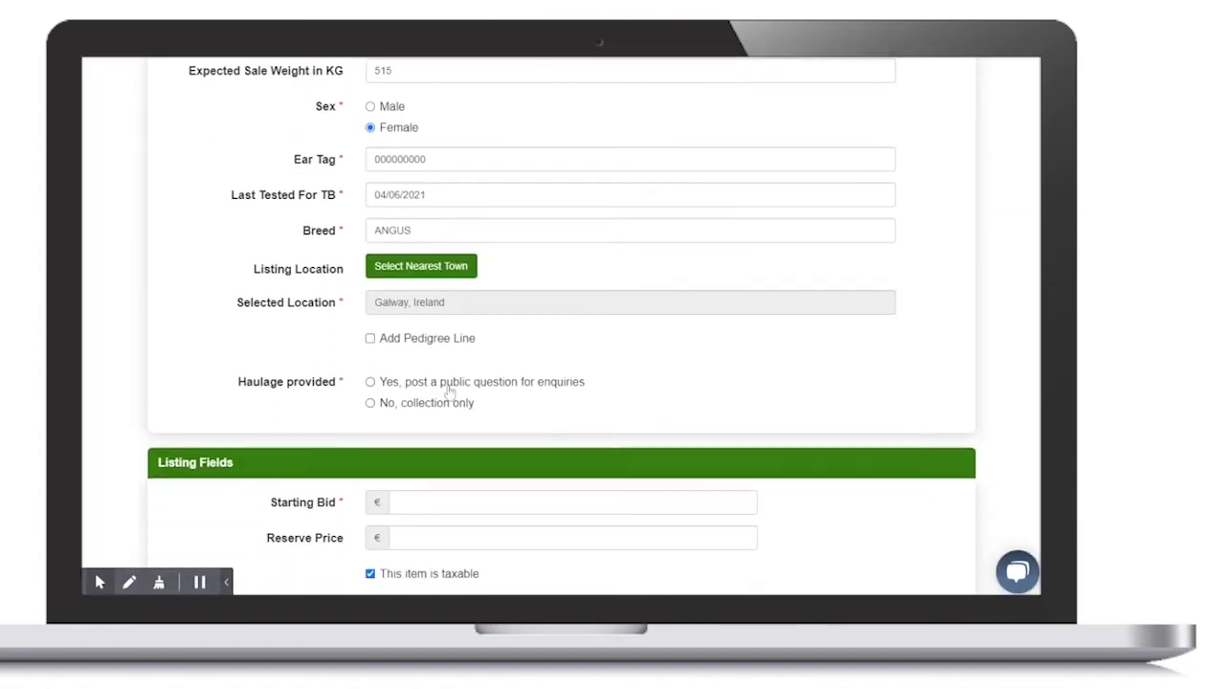
- Enable the pedigree line and paste in the animal's web link
left_click(370, 338)
scroll(387, 370, "down", 3)
scroll(388, 369, "down", 1)
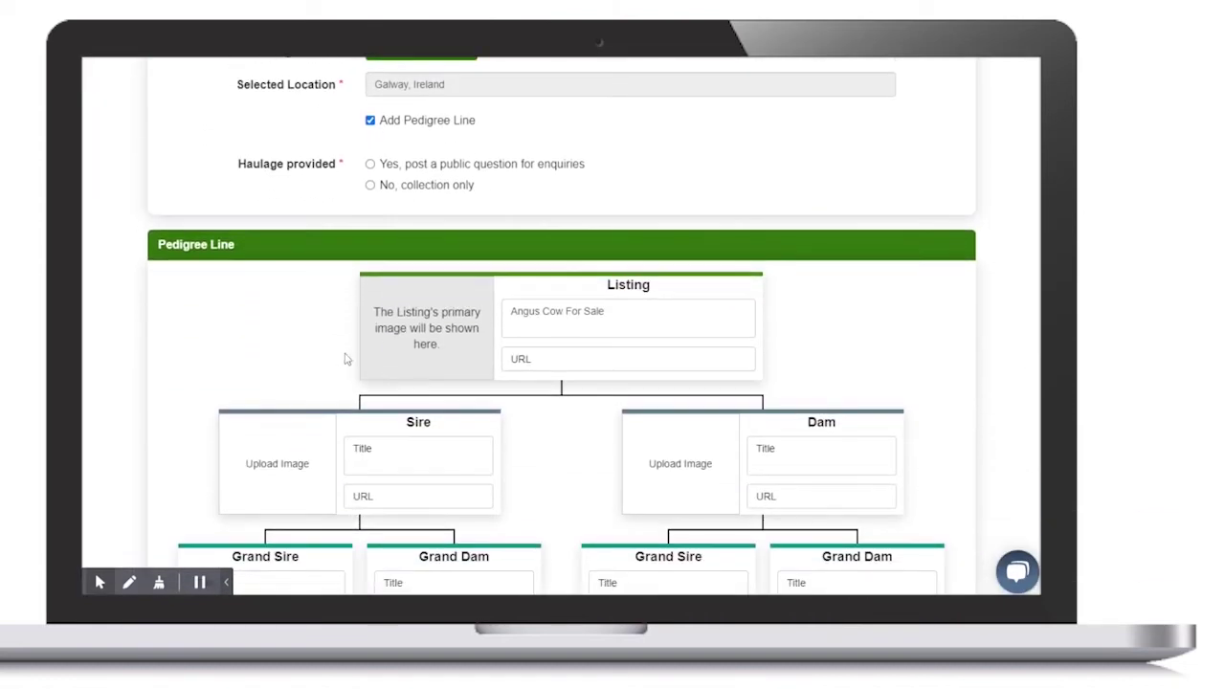
scroll(342, 355, "down", 2)
left_click(517, 286)
key("ctrl+v")
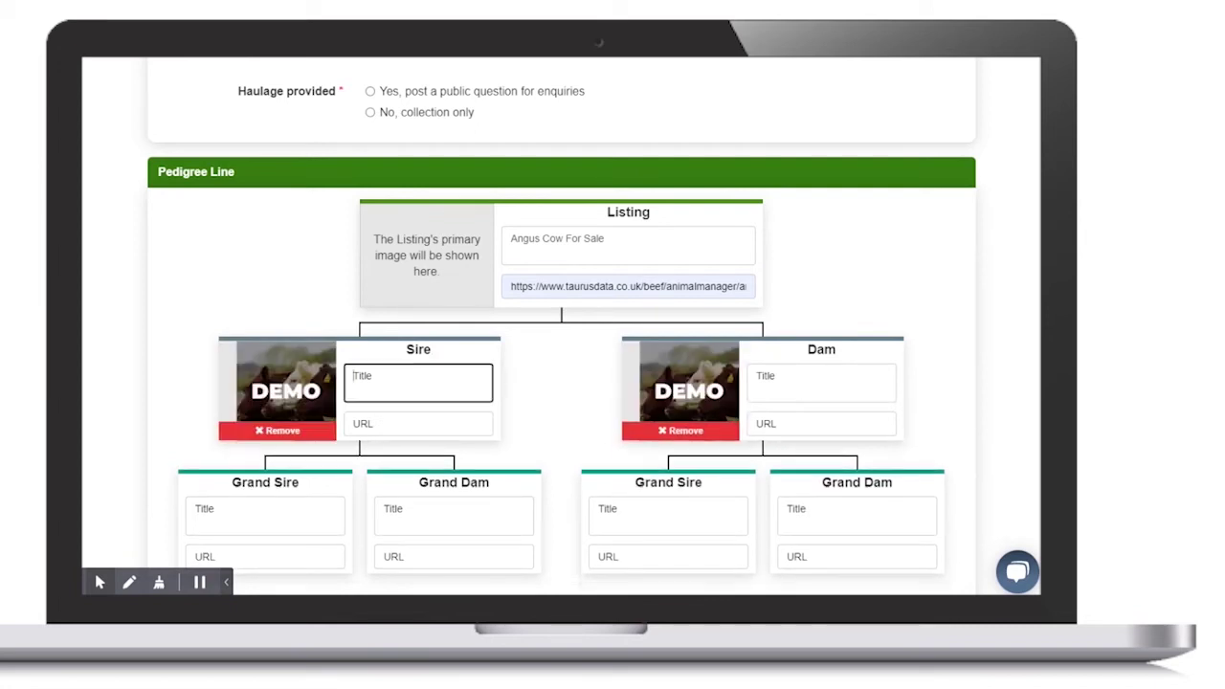
- Enter placeholder titles for the Sire, Dam, Grand Sire and Grand Dam
type("Sire TitleDam TitleGrand")
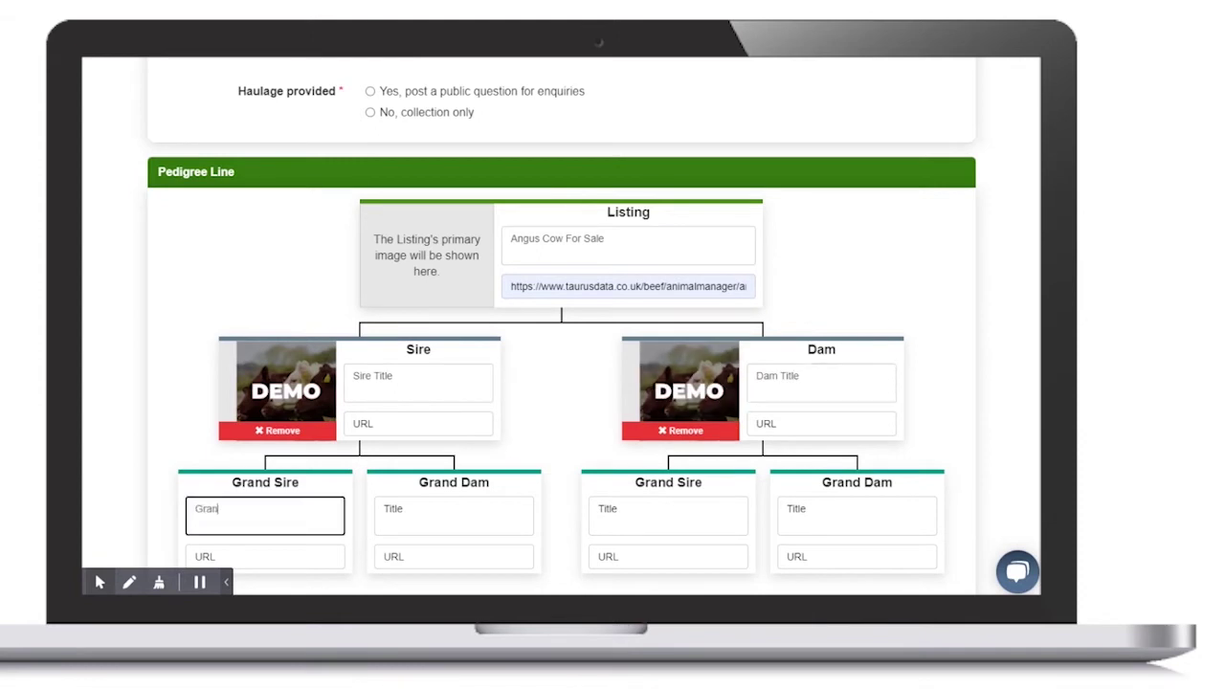
type(" Sire Title")
key("Tab")
type("Grand Dam Title")
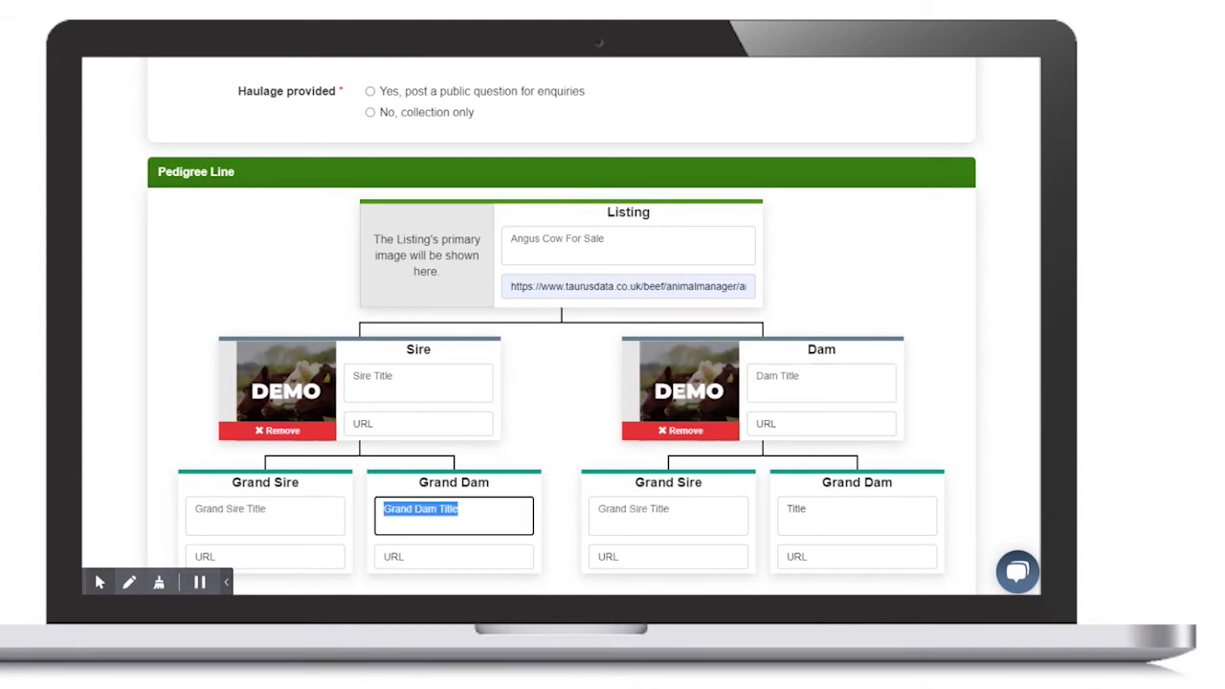
left_click(929, 447)
- Enter an €850 starting bid and a €1250 reserve price, and add the first photo
scroll(923, 414, "down", 4)
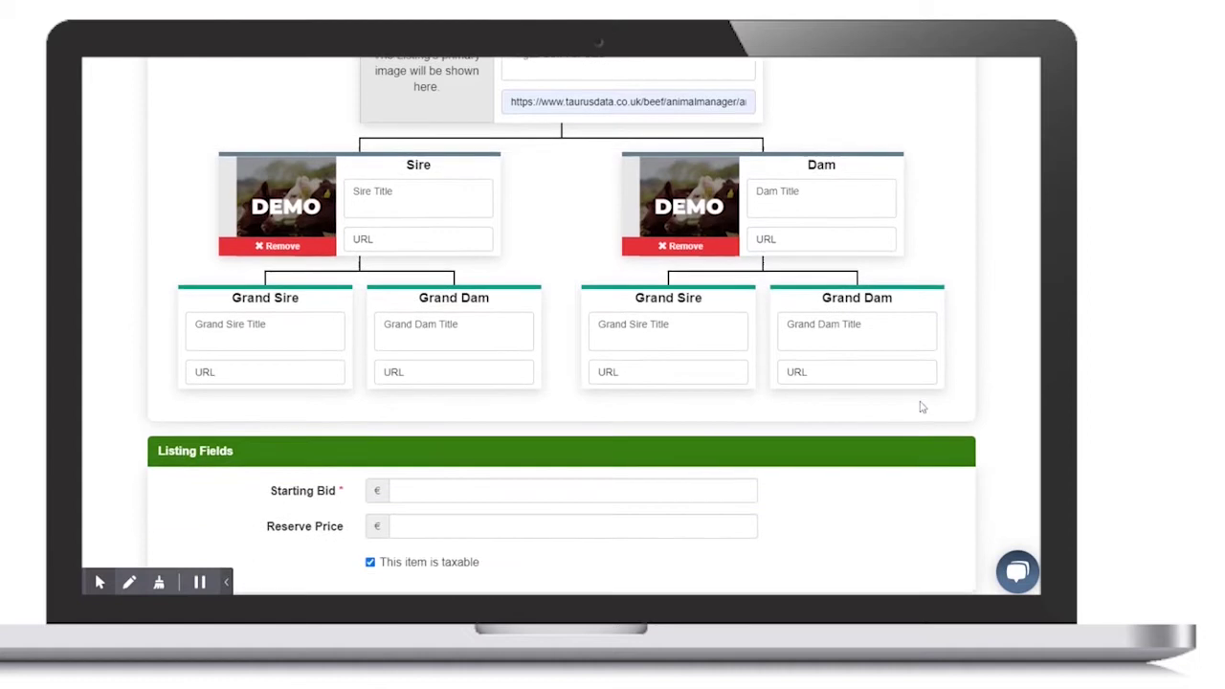
left_click(397, 312)
type("850")
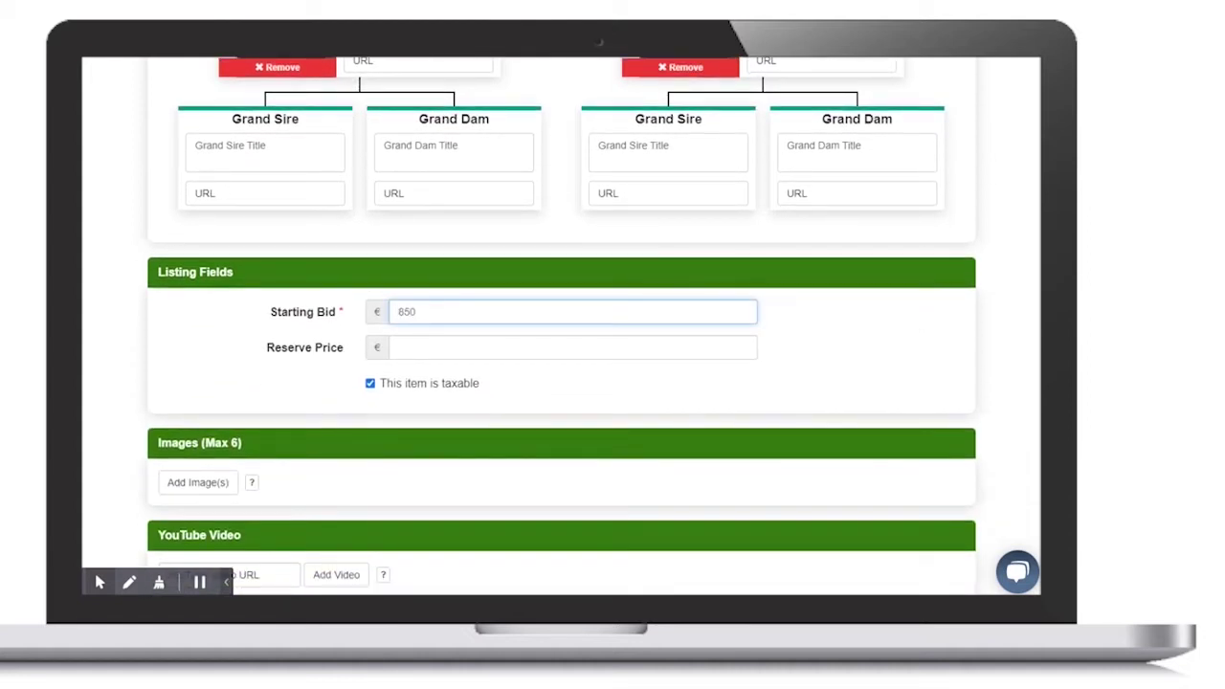
key("Tab")
type("1250")
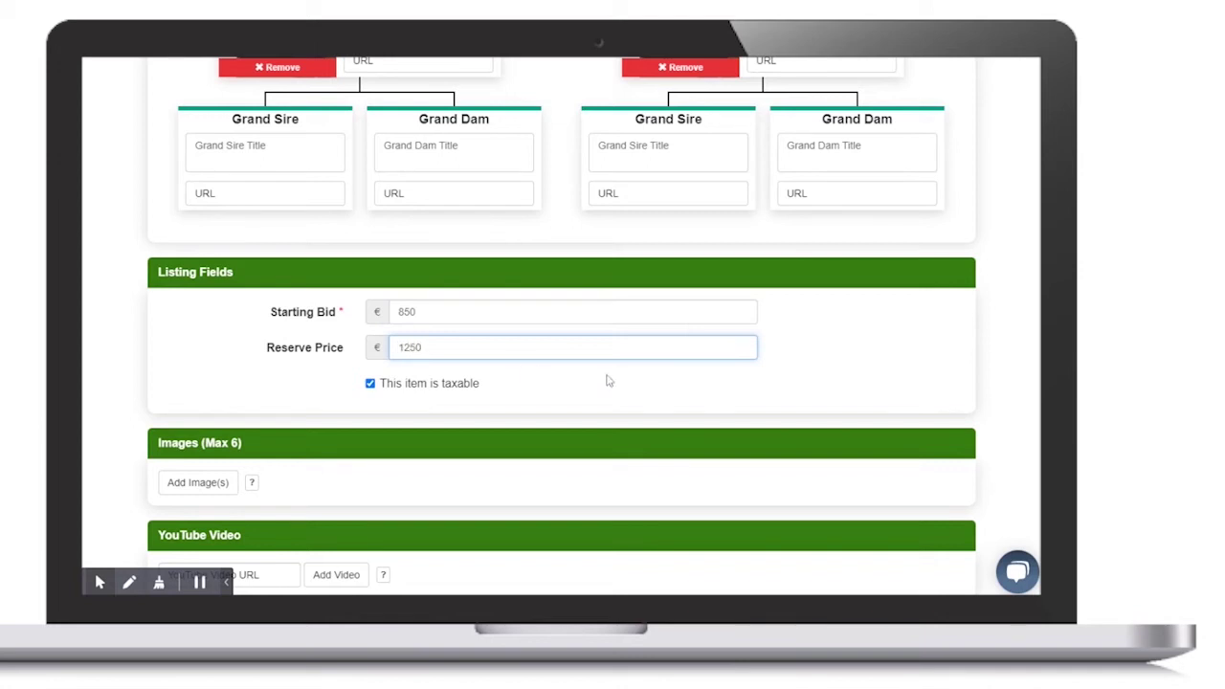
left_click(764, 365)
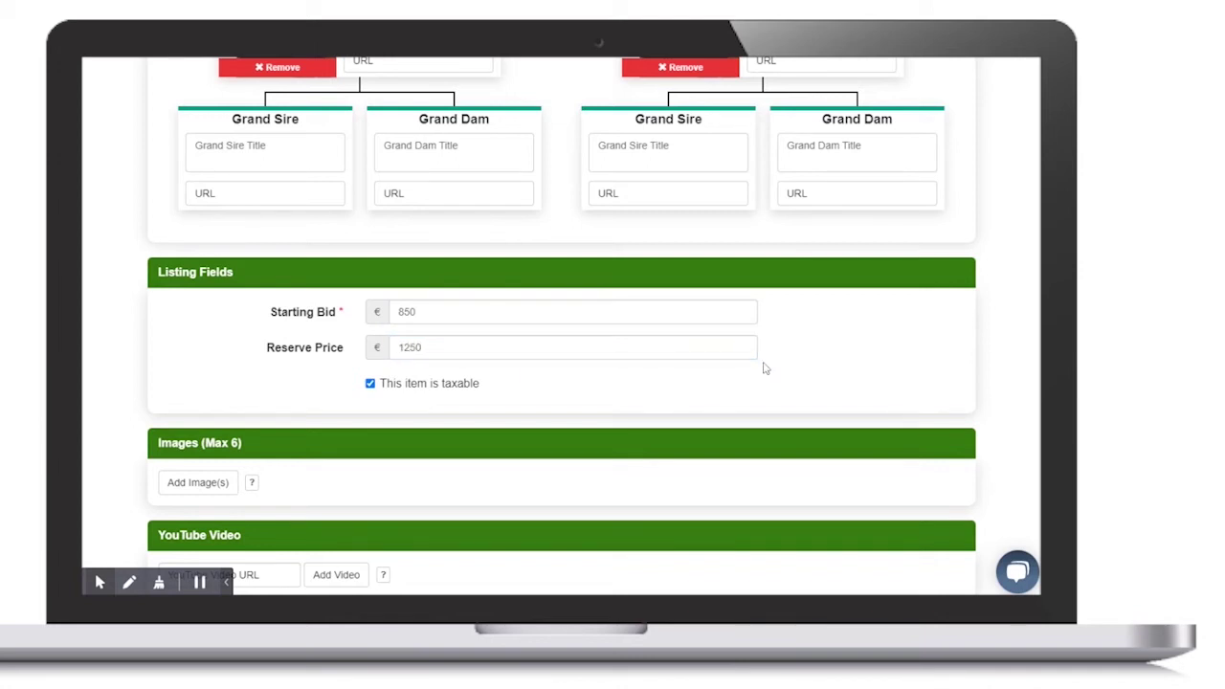
scroll(764, 369, "down", 3)
left_click(200, 201)
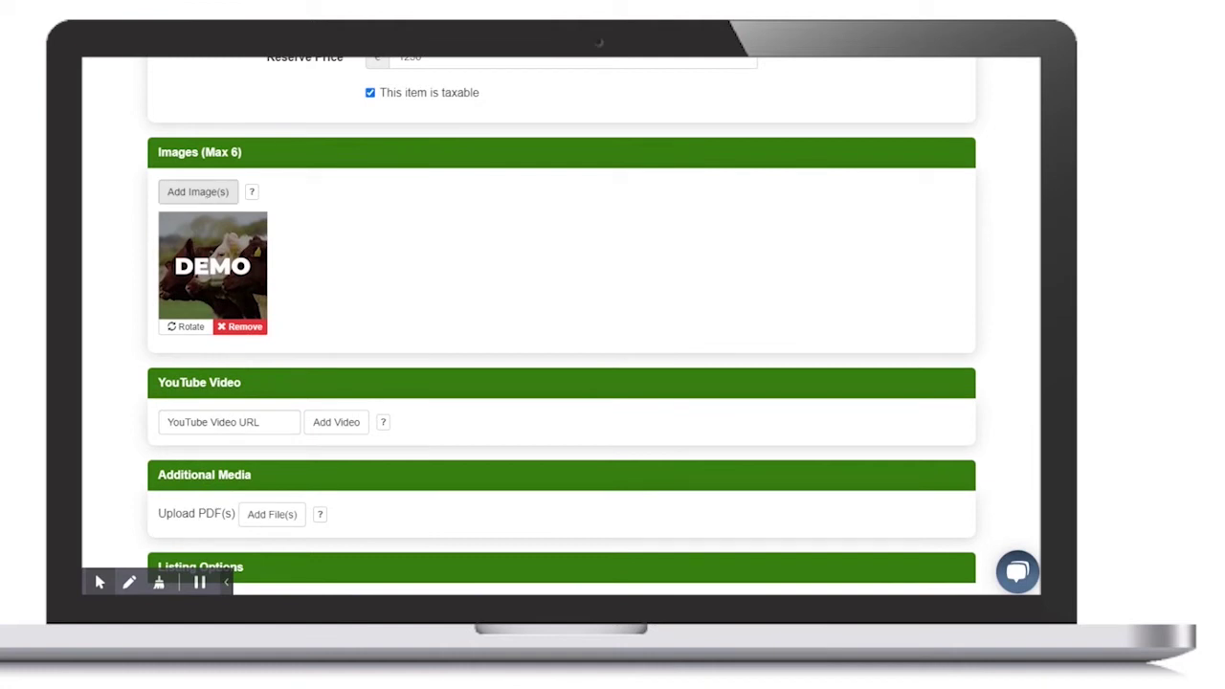
- Upload a second cow photo and drag it to reorder the two images
left_click(197, 191)
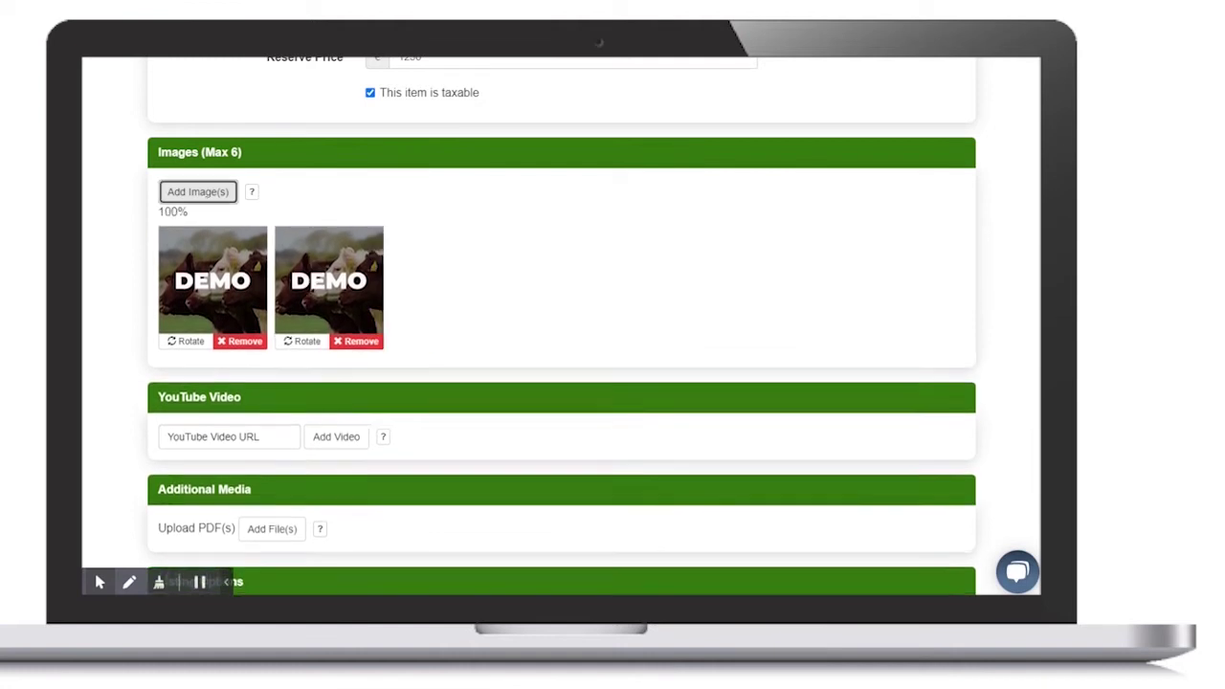
left_click_drag(369, 289, 221, 282)
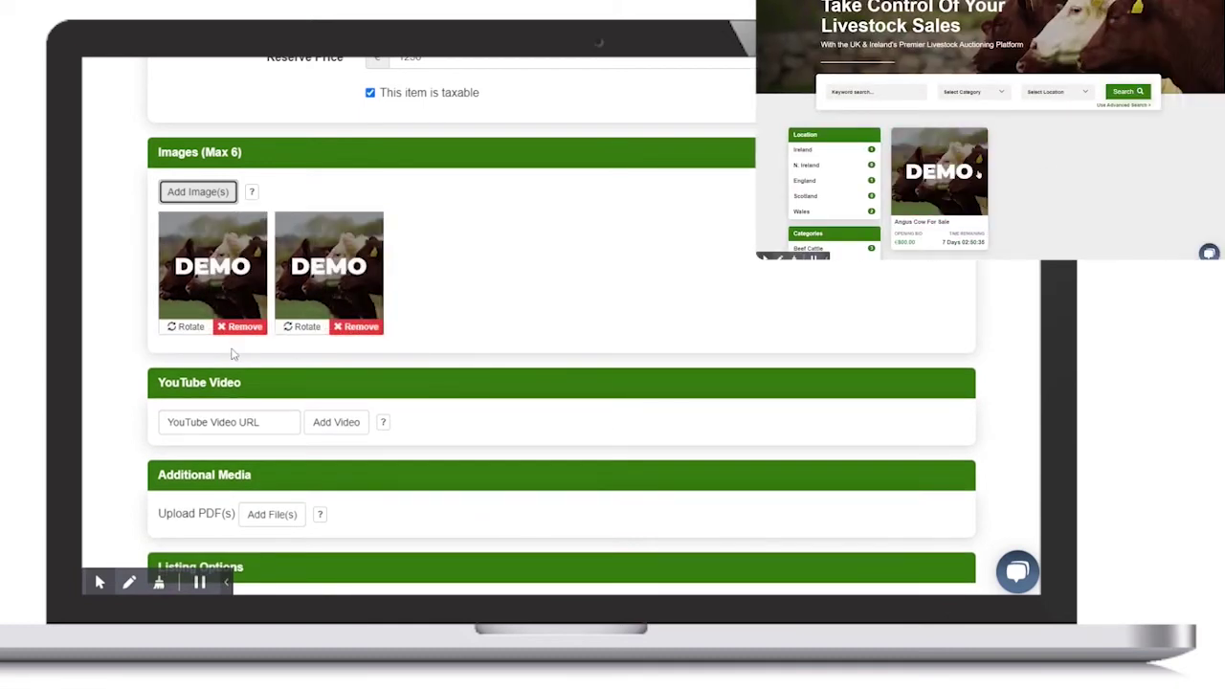
scroll(574, 335, "down", 3)
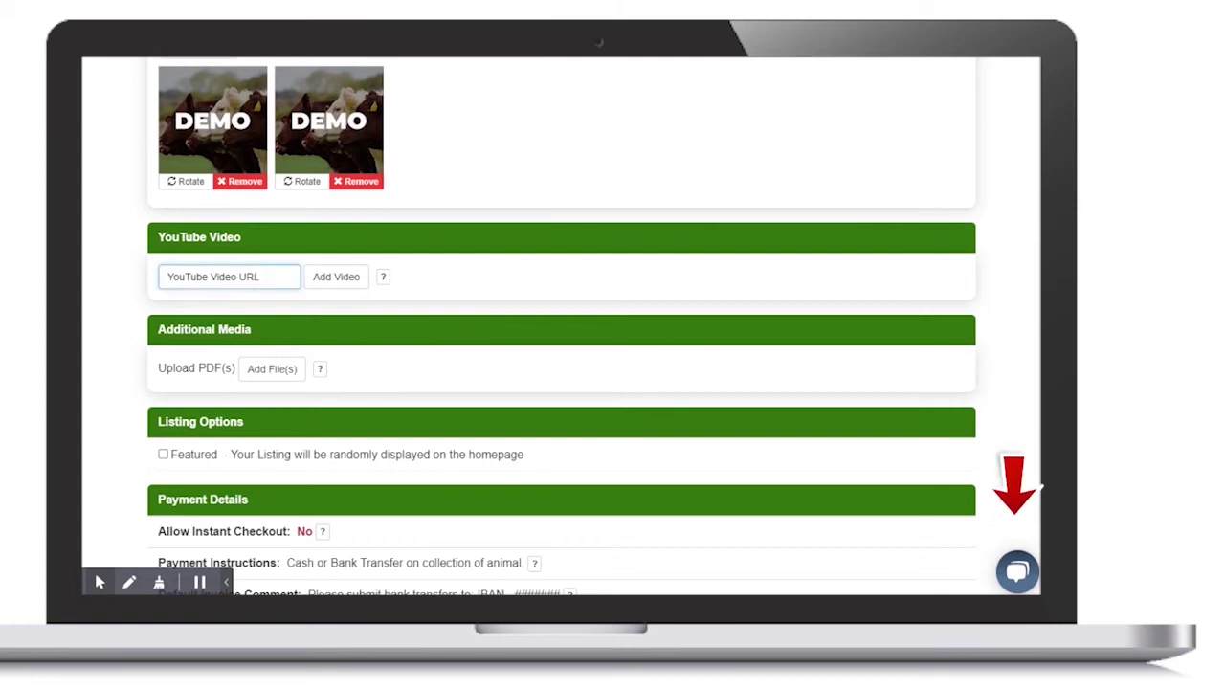
- Embed the 'How To Bid On Pedigree Sales' YouTube video and show the Upload PDF(s) help
key("ctrl+v")
left_click(346, 287)
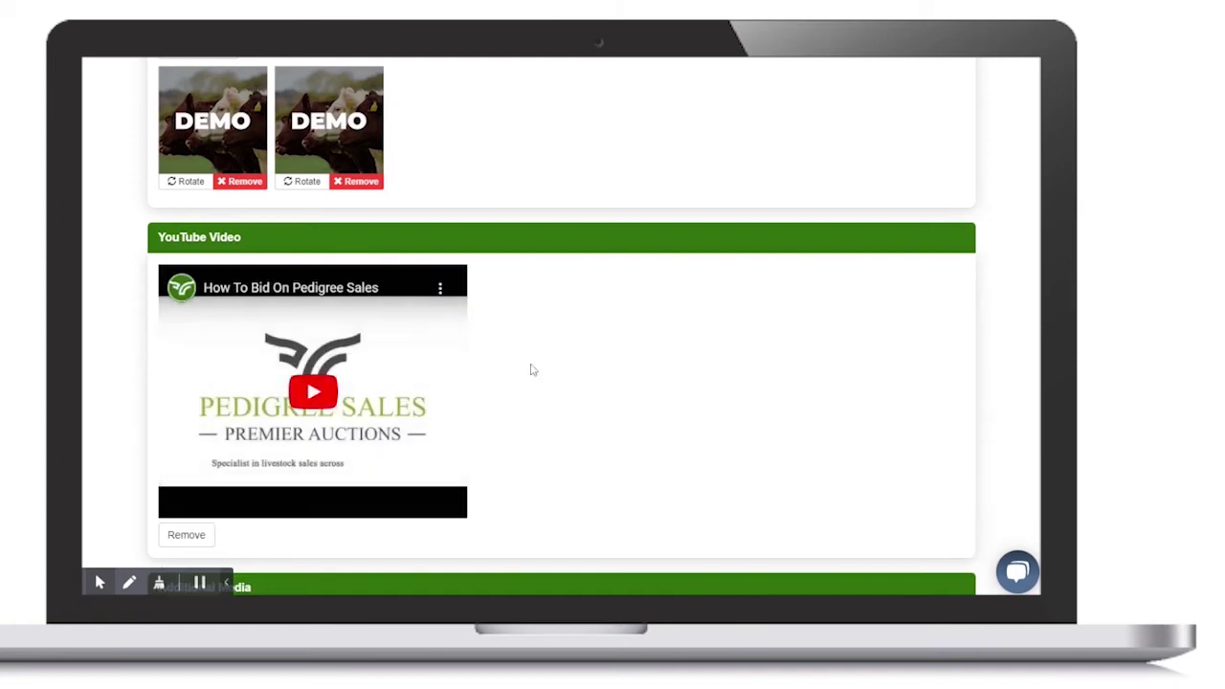
scroll(566, 355, "down", 2)
scroll(566, 355, "down", 1)
scroll(564, 352, "down", 2)
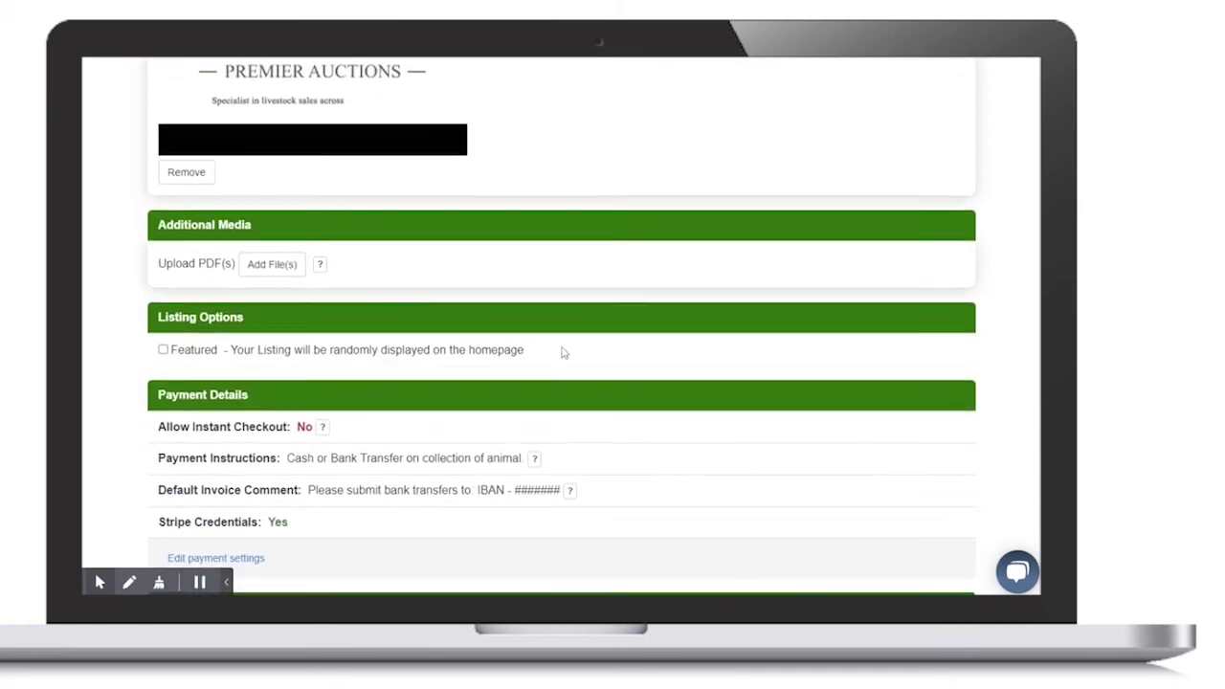
left_click(322, 268)
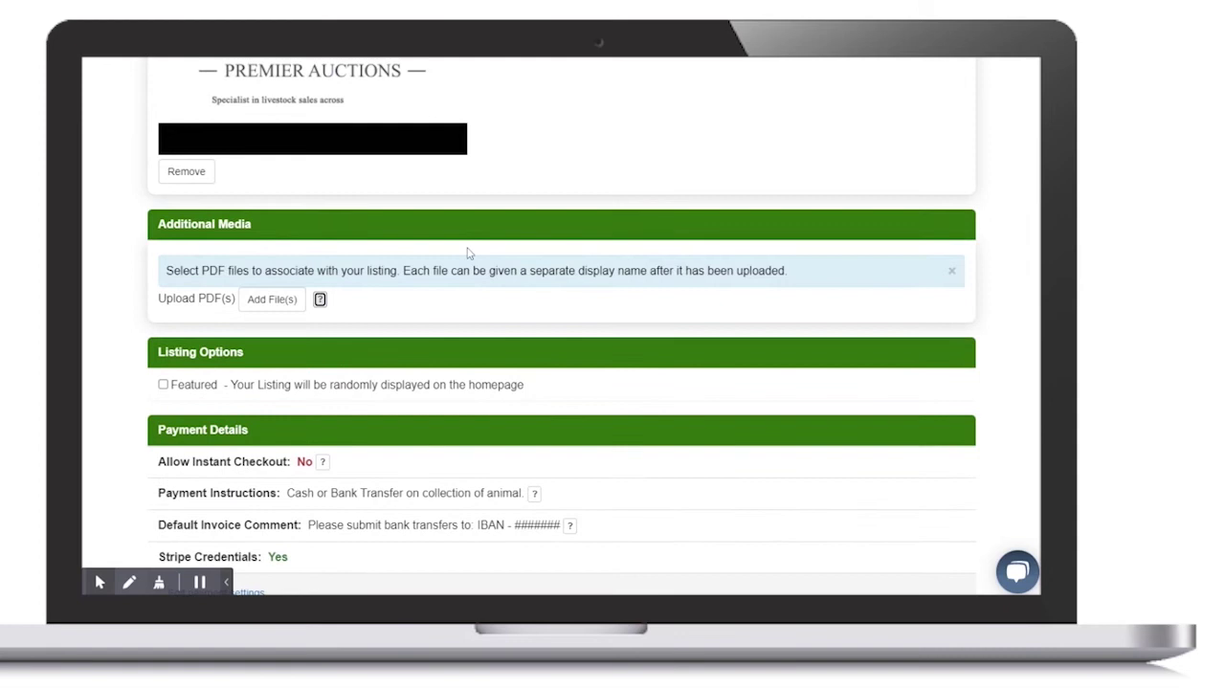
- Show the Payment Instructions and Default Invoice Comment help, then scroll down to Duration
scroll(468, 253, "down", 2)
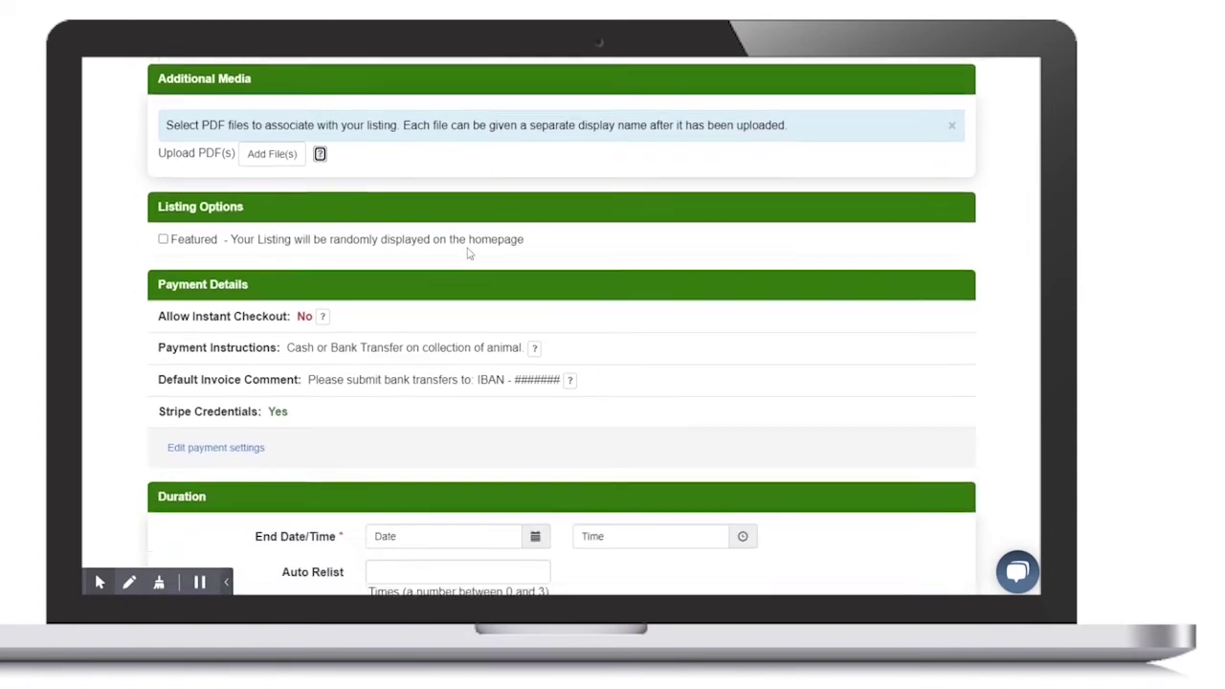
scroll(469, 253, "down", 1)
left_click(534, 282)
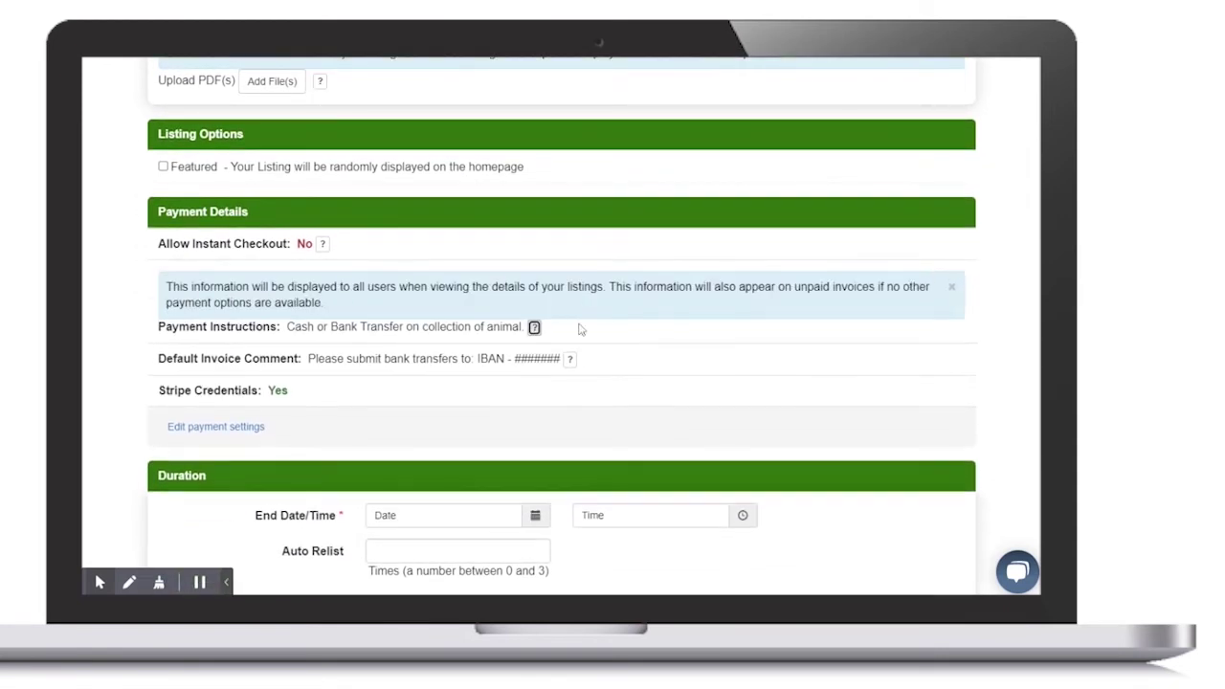
left_click(569, 358)
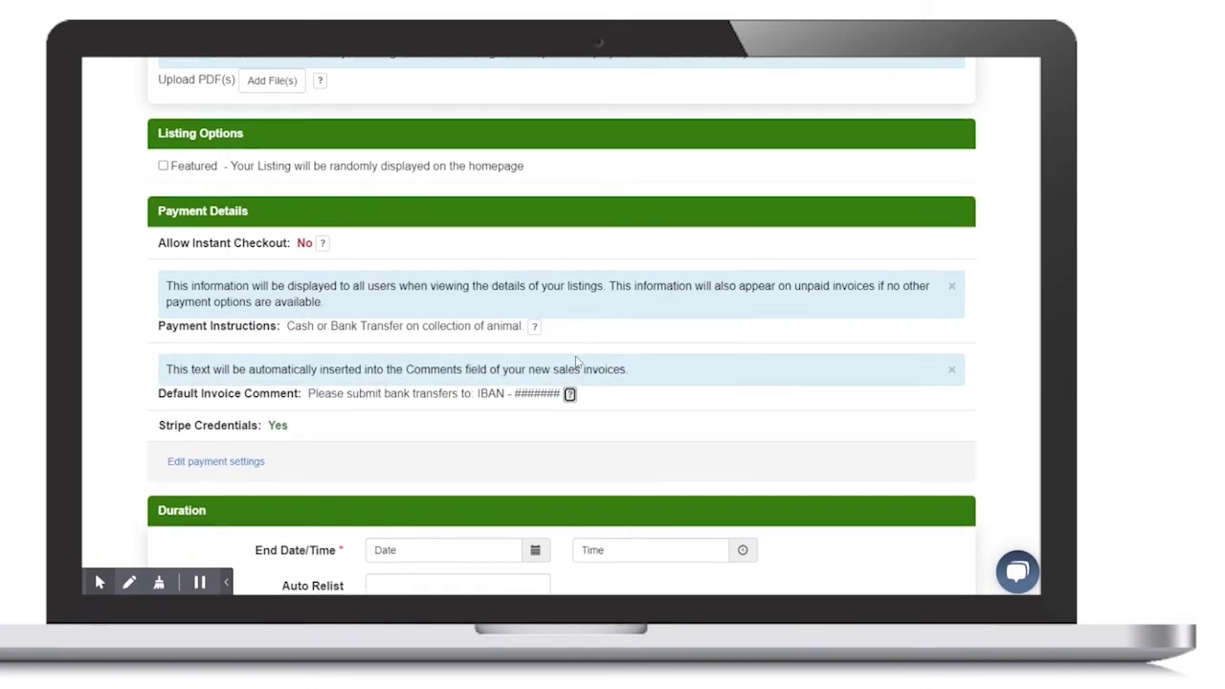
scroll(576, 361, "down", 1)
scroll(577, 361, "down", 1)
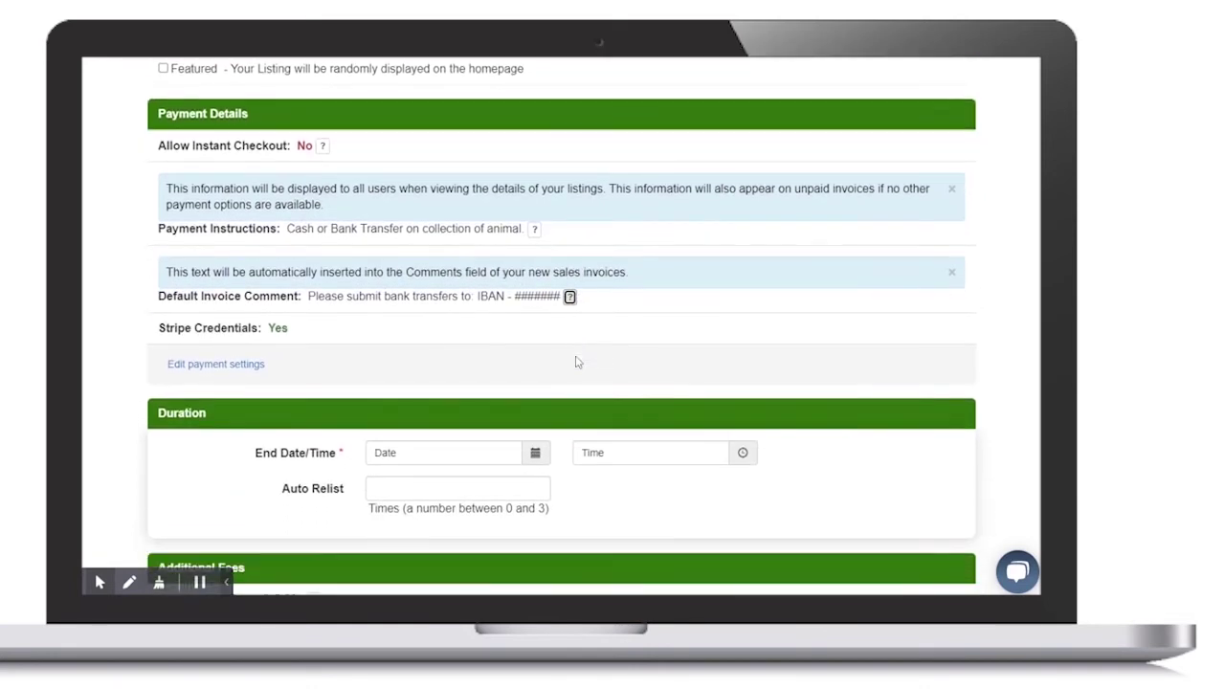
scroll(577, 361, "down", 1)
scroll(575, 352, "down", 1)
scroll(571, 301, "down", 1)
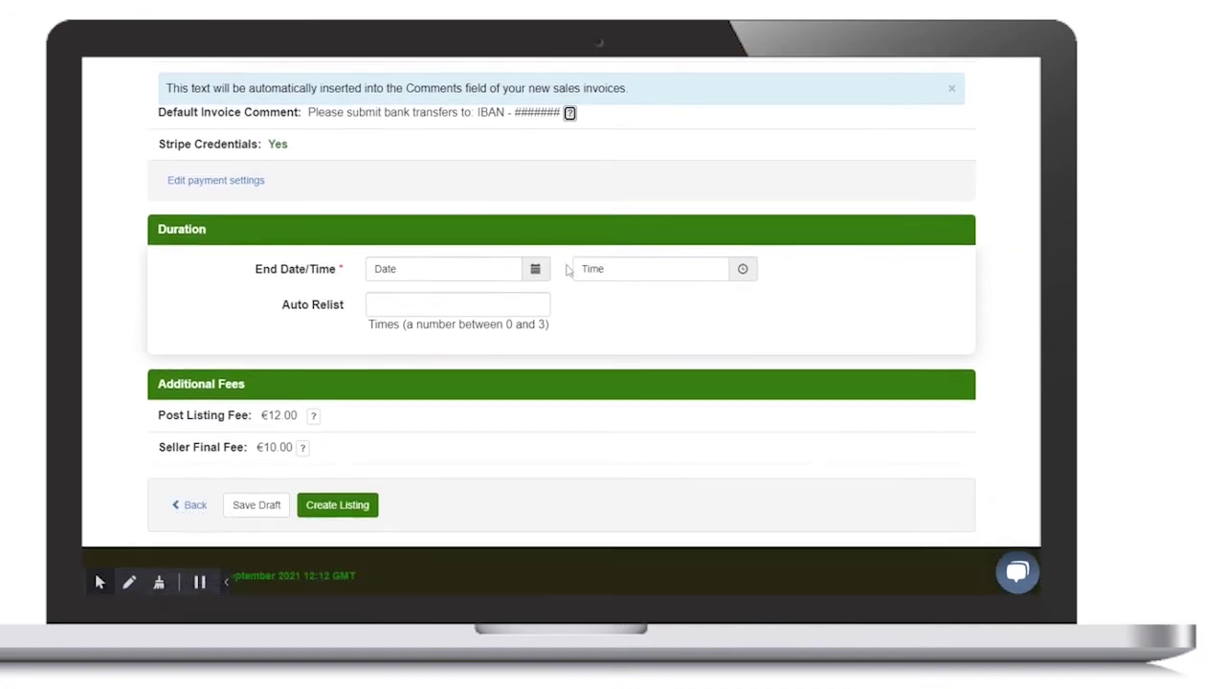
- Set the auction end to 22 September 2021 at 7:30 PM
left_click(536, 260)
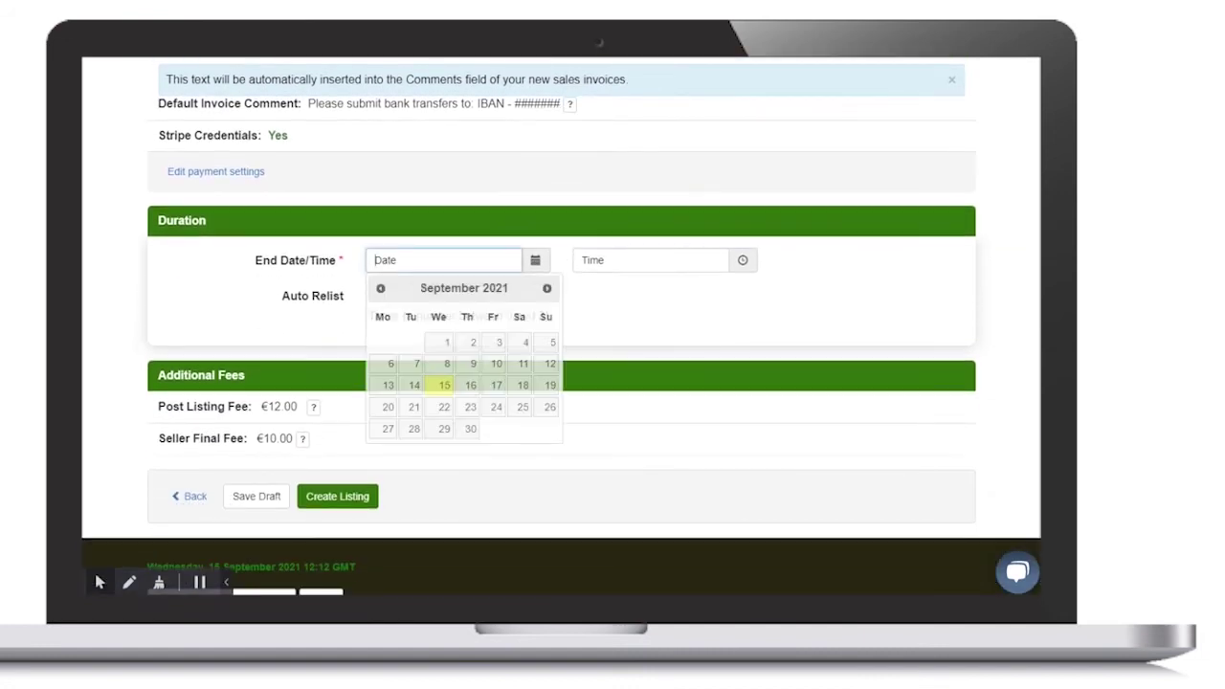
left_click(444, 406)
left_click(618, 260)
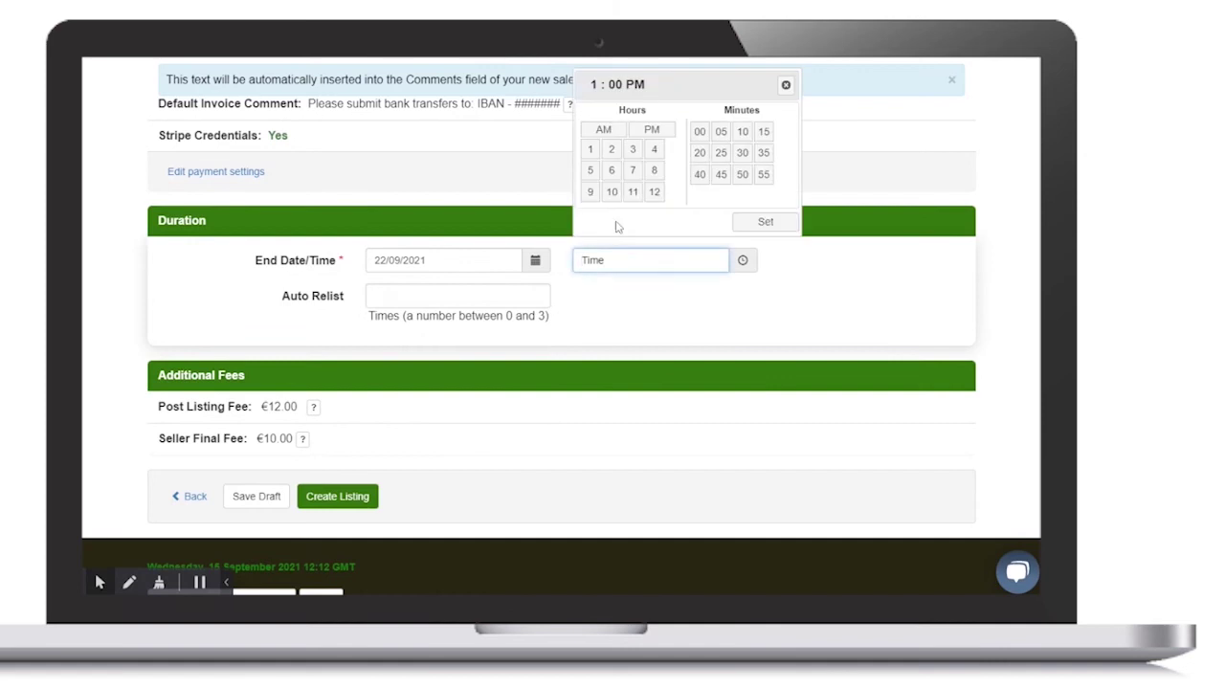
left_click(632, 169)
left_click(742, 155)
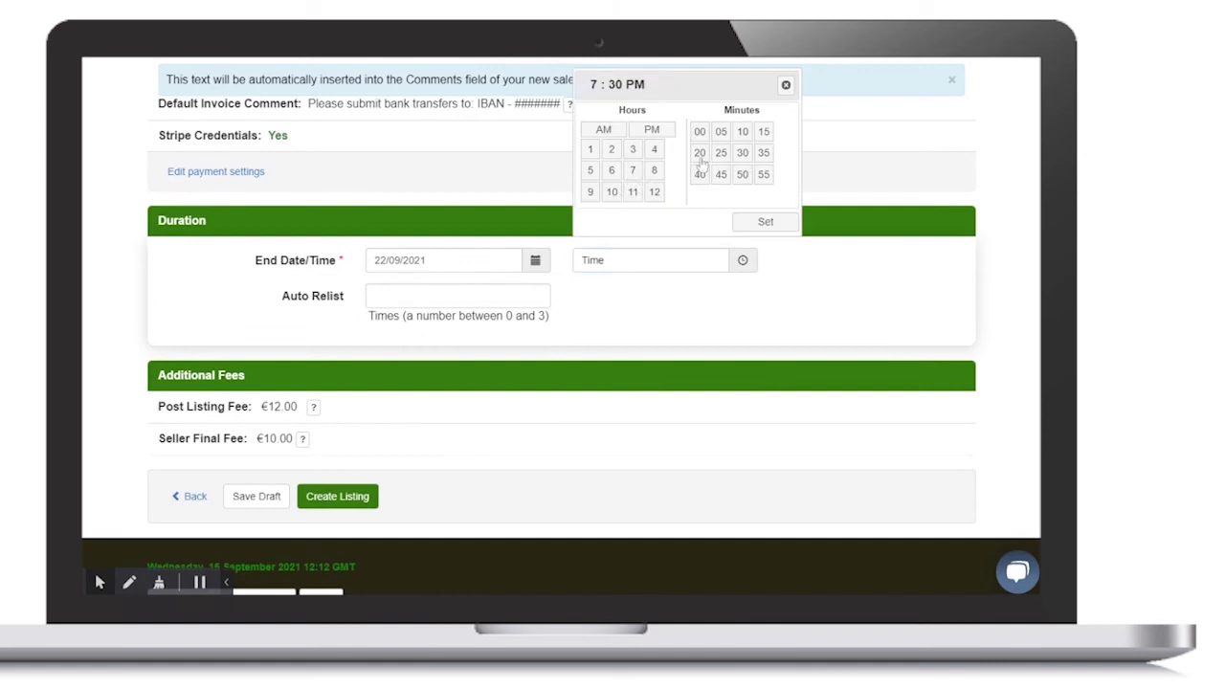
left_click(608, 131)
left_click(657, 131)
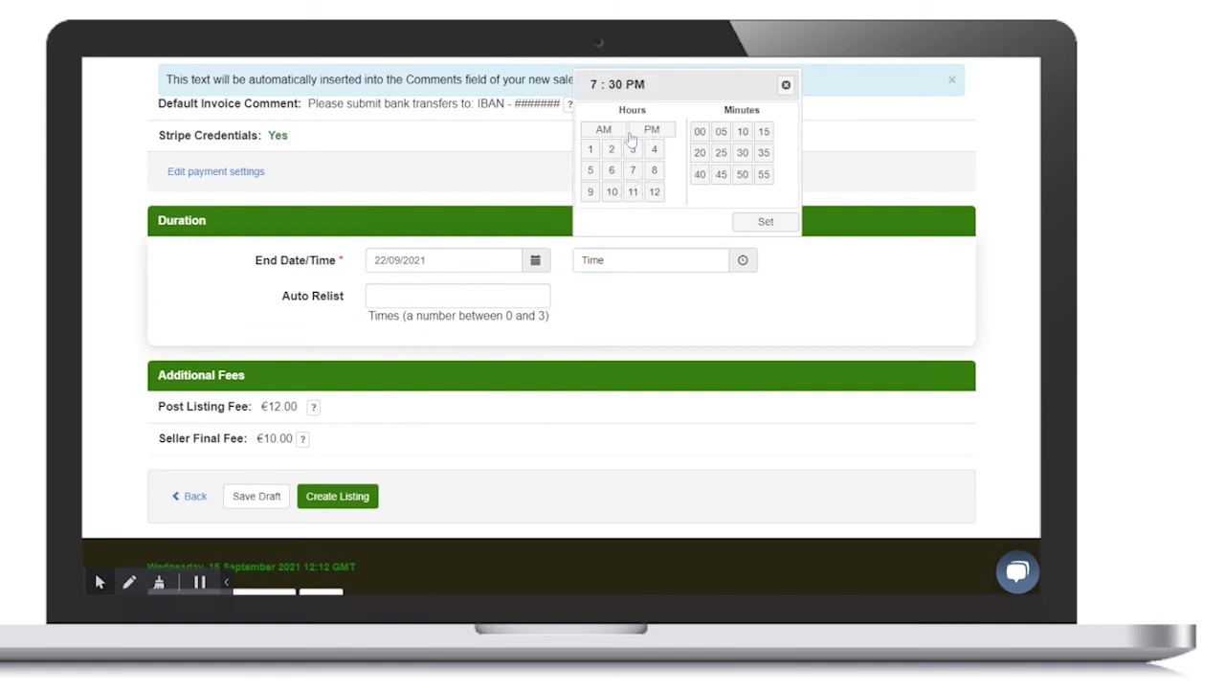
left_click(764, 222)
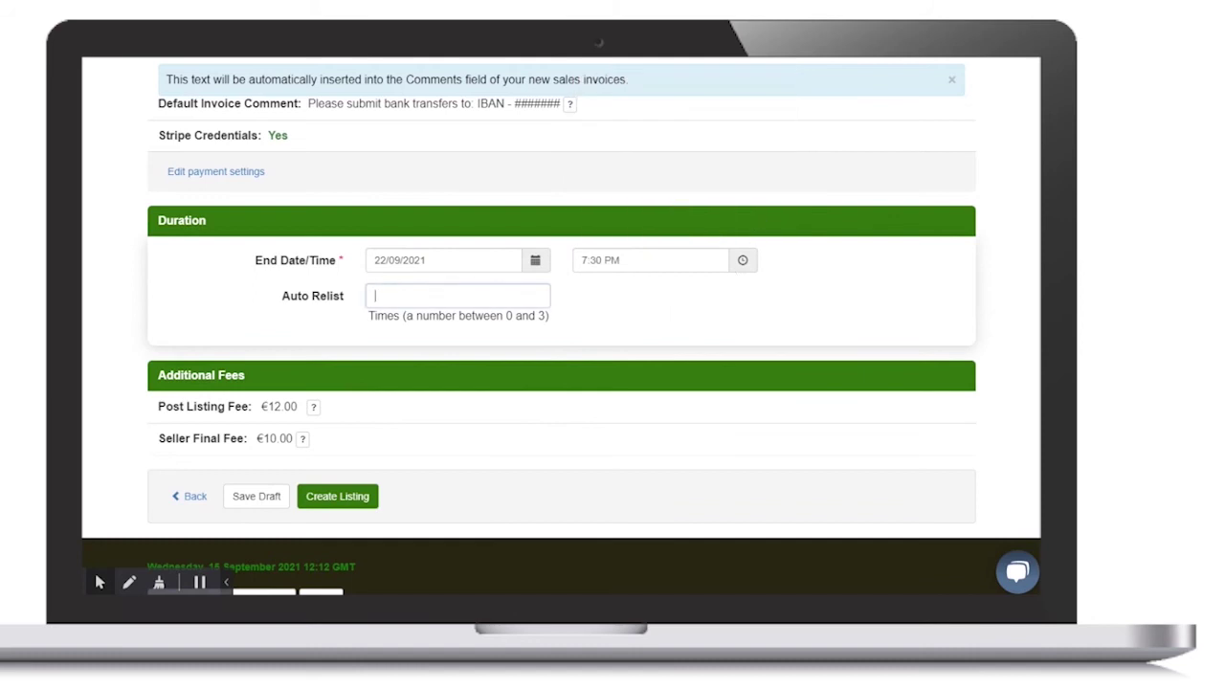
- Enter 3 and reveal the Post Listing Fee tiers: €12 from the starting bid, €10 seller final fee
type("3")
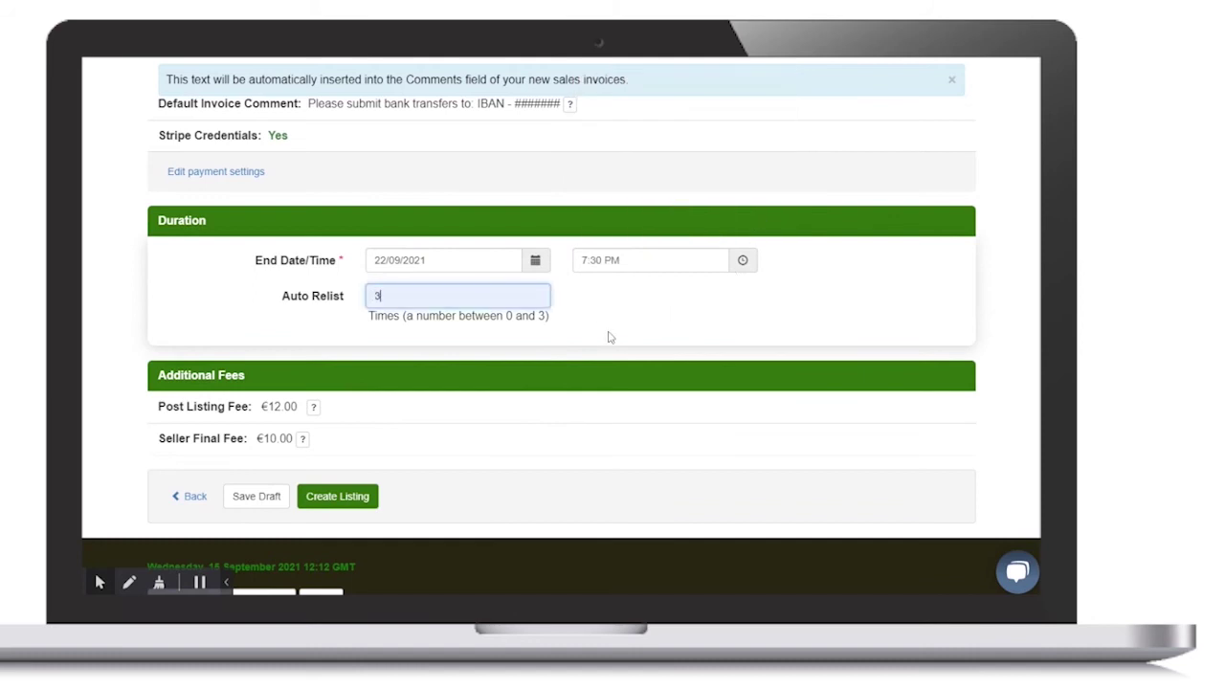
scroll(654, 328, "down", 1)
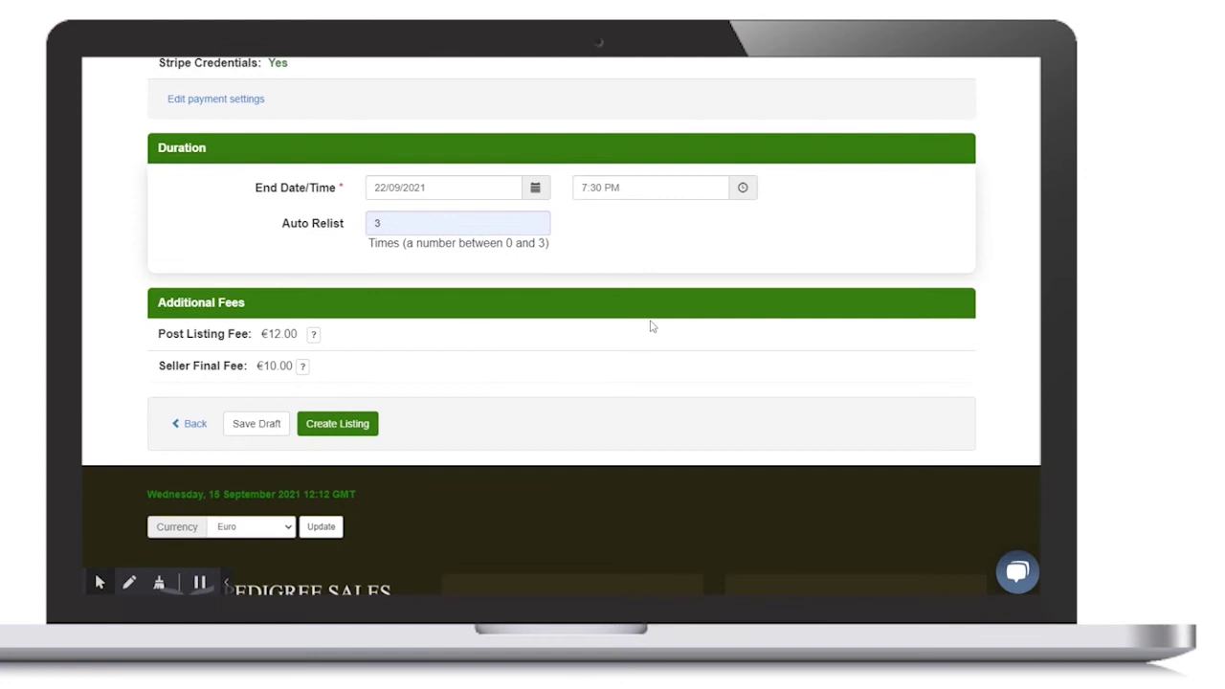
left_click(313, 334)
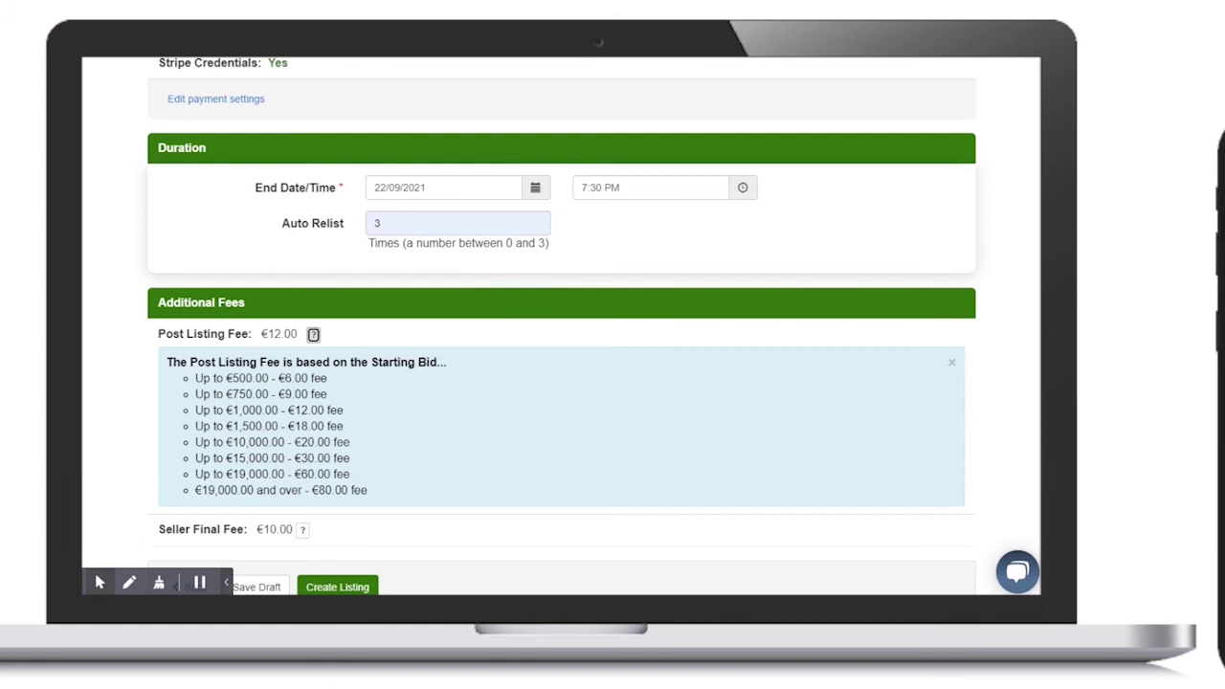
- Scroll down to the end of the filled-in listing form
scroll(505, 316, "down", 3)
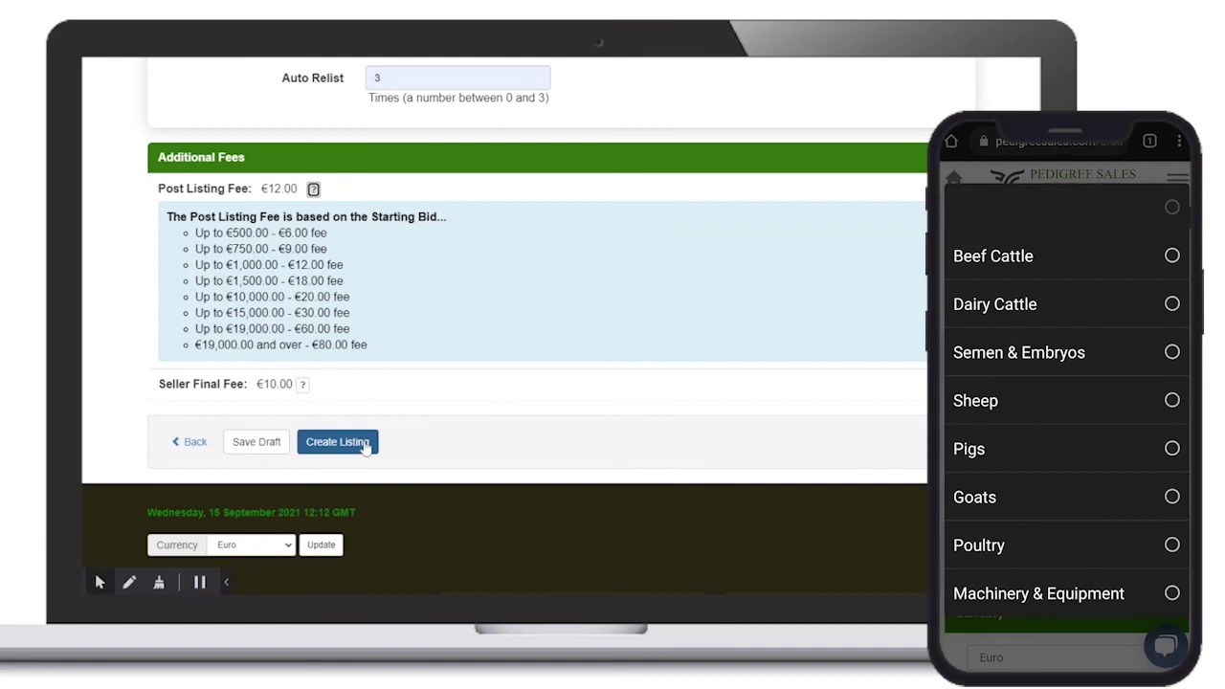